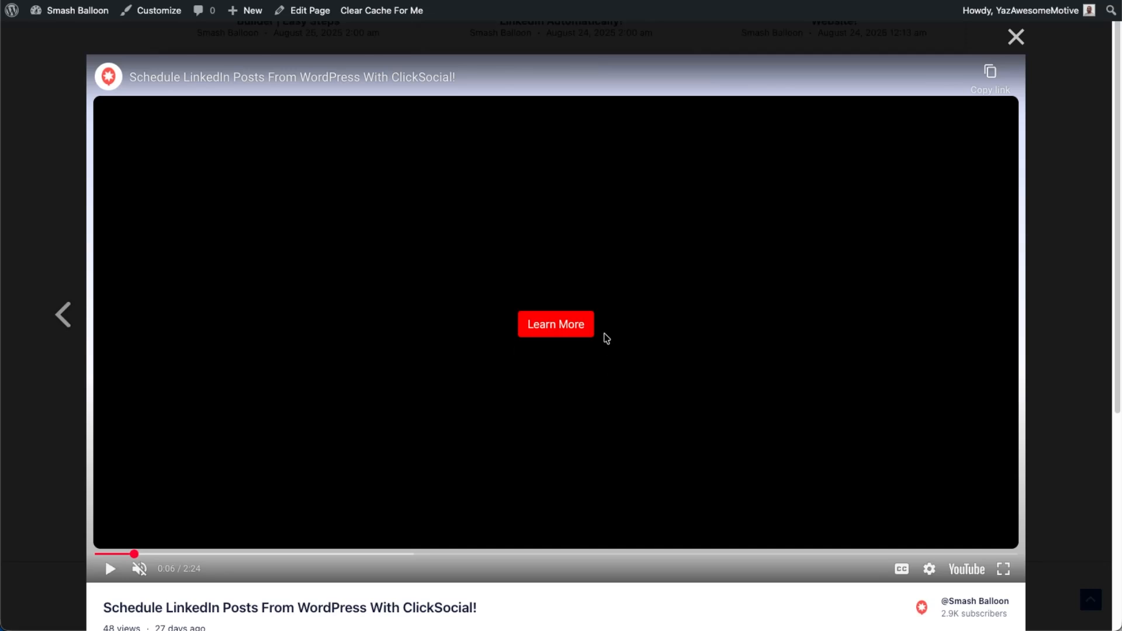
{"action": "left_click", "coordinate": [607, 338]}
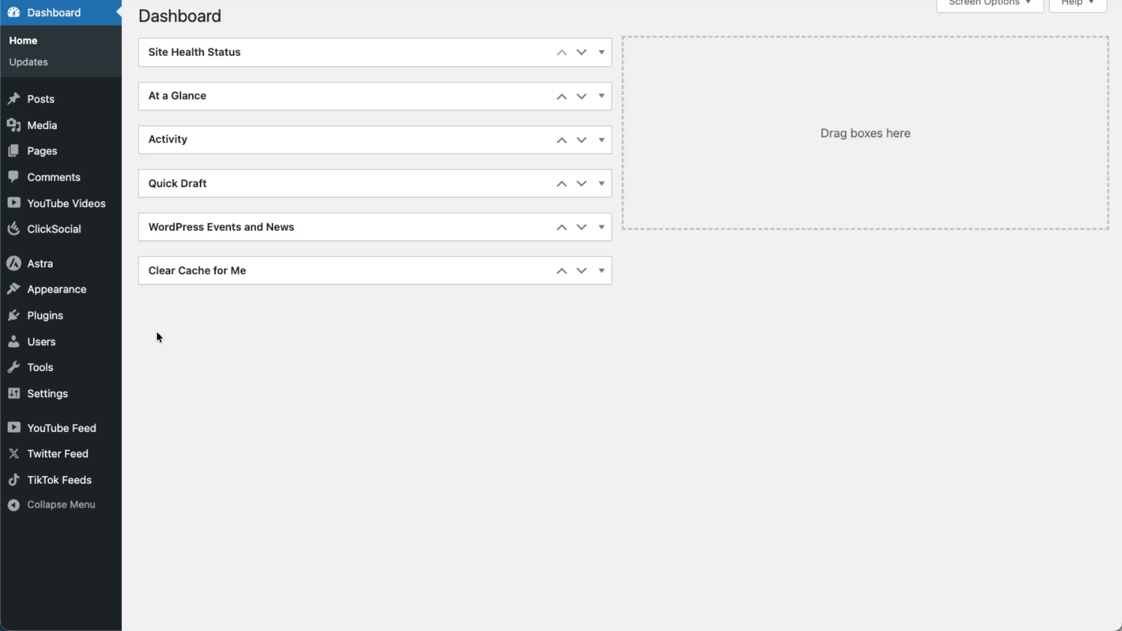
- Start a new YouTube feed from the All Feeds page, using the Channel feed type
{"action": "mouse_move", "coordinate": [54, 433]}
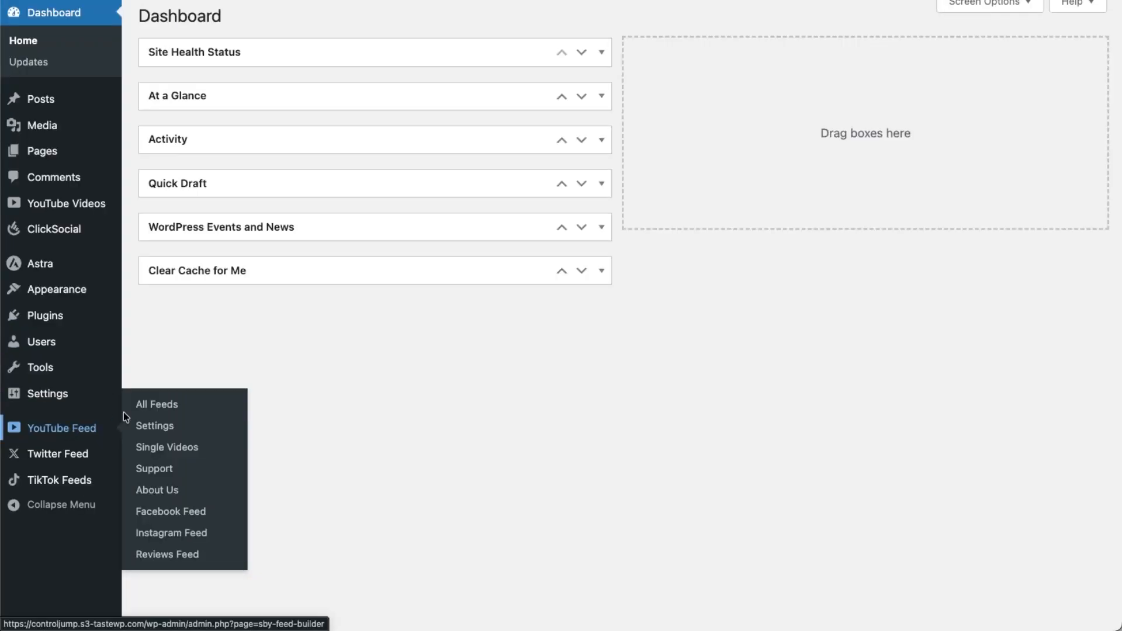
{"action": "left_click", "coordinate": [159, 405]}
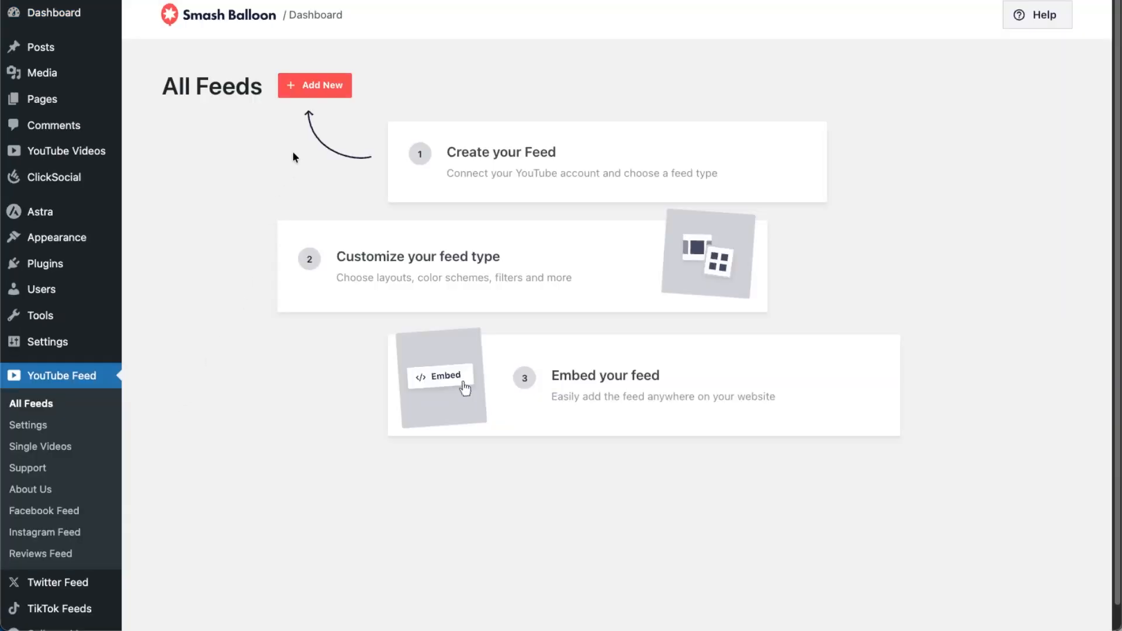
{"action": "left_click", "coordinate": [325, 86]}
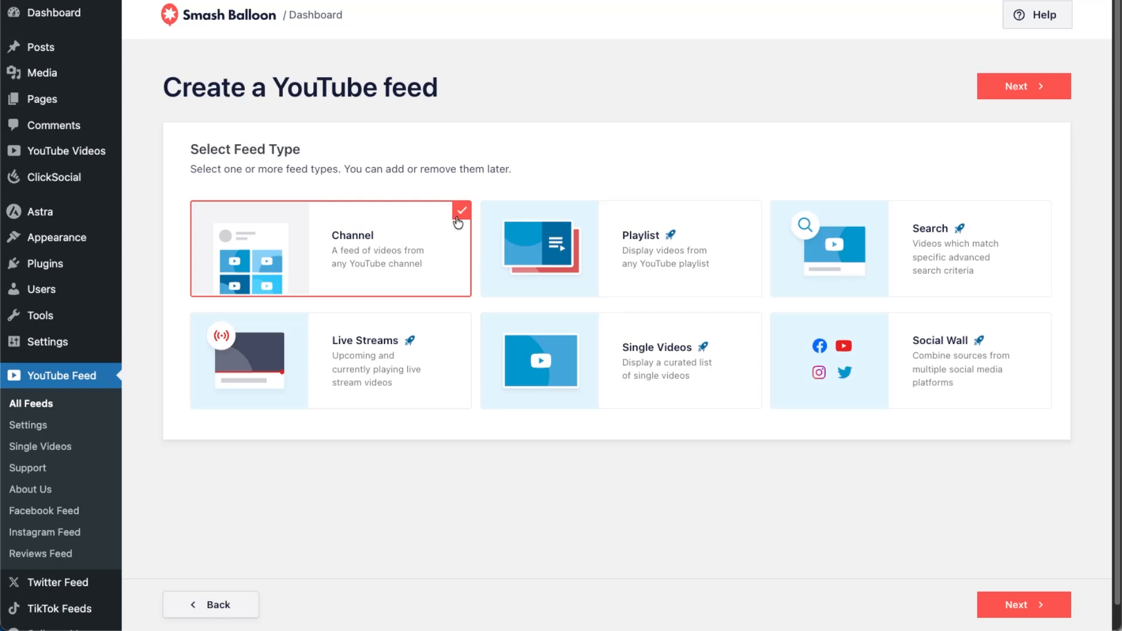
{"action": "left_click", "coordinate": [1016, 88]}
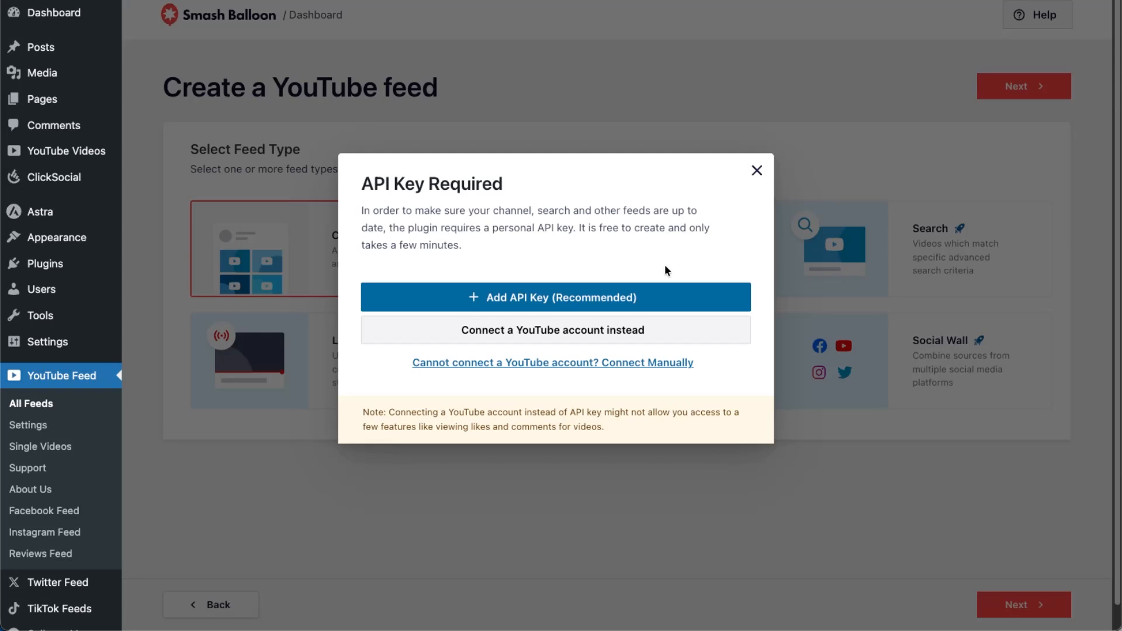
- Add the personal YouTube API key to the plugin
{"action": "left_click", "coordinate": [631, 297]}
{"action": "key", "text": "ctrl+v"}
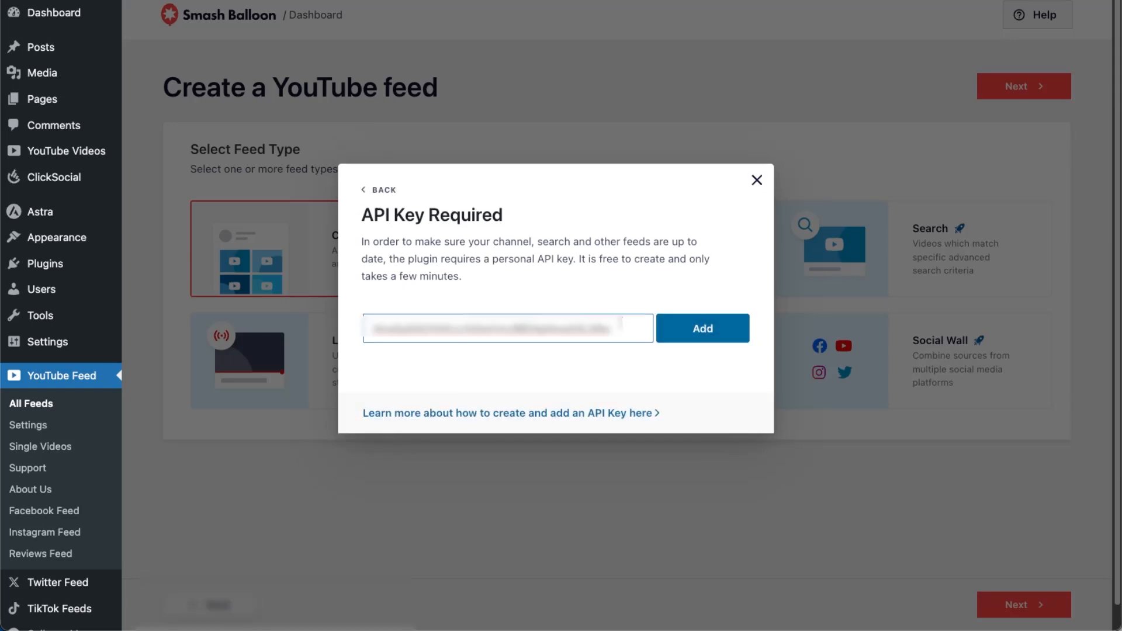
{"action": "left_click", "coordinate": [719, 331]}
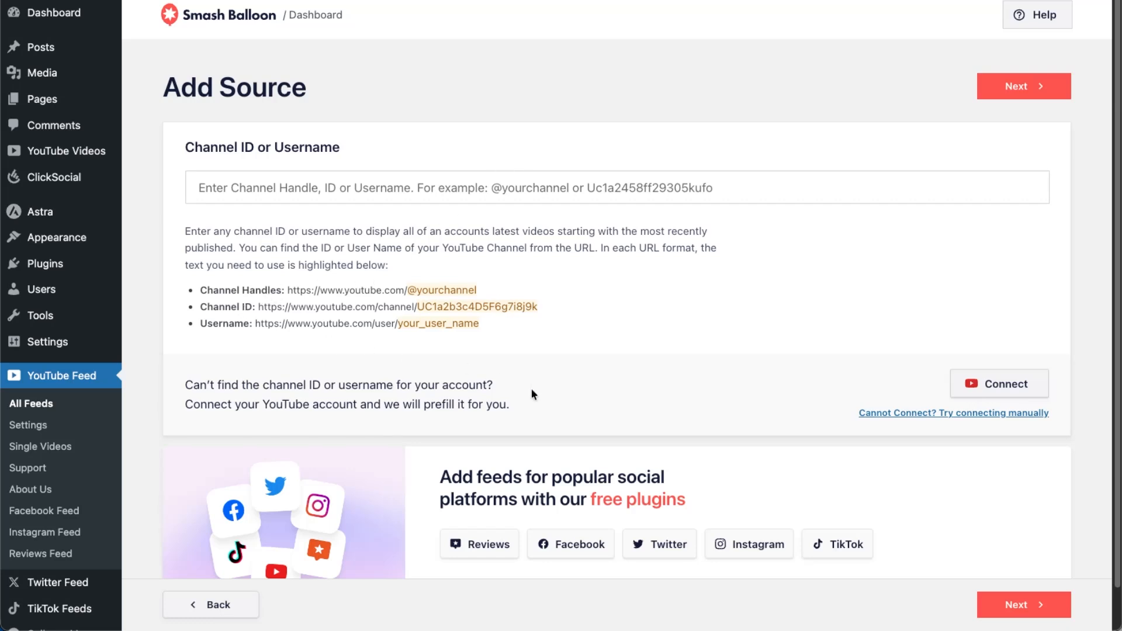
{"action": "left_click", "coordinate": [366, 185]}
{"action": "type", "text": "@smashballoon"}
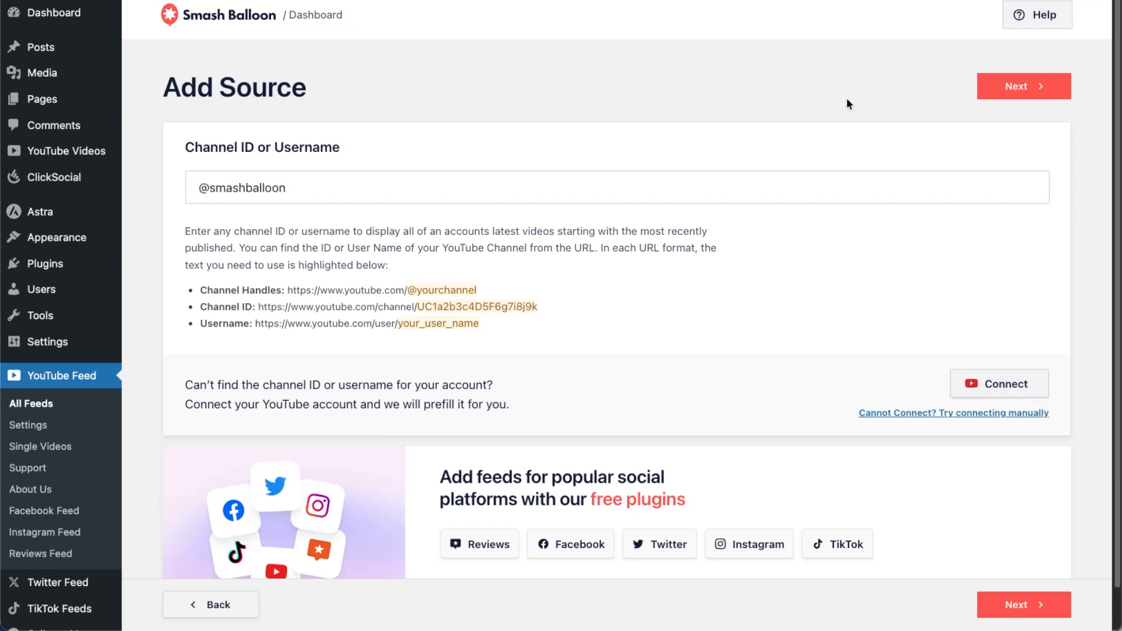
{"action": "left_click", "coordinate": [997, 88]}
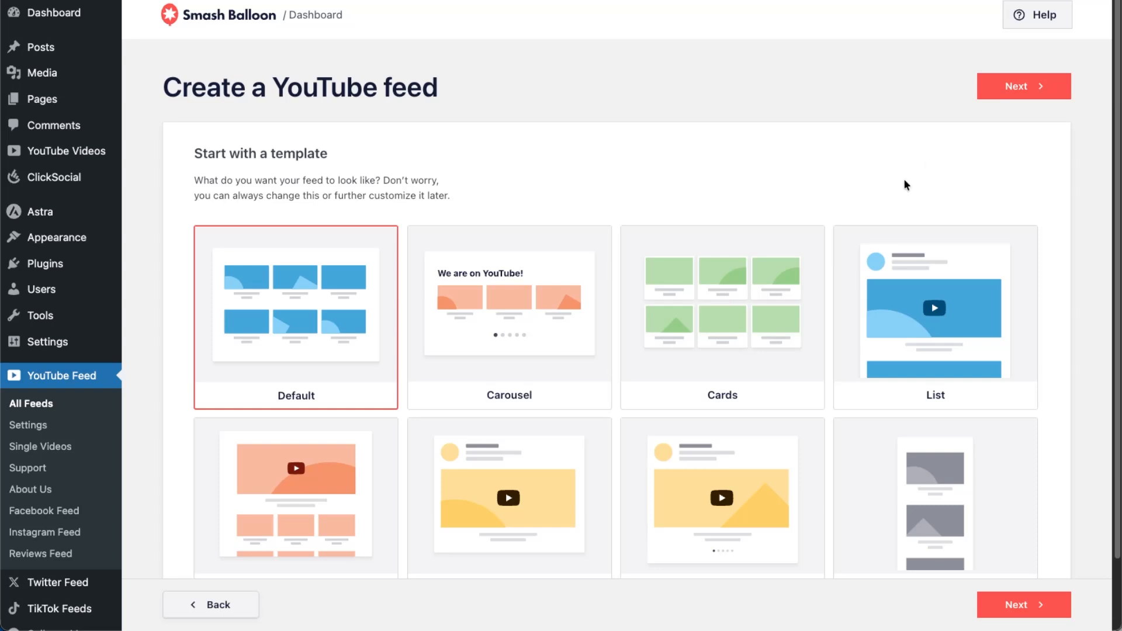
- Choose the Cards template for the feed and continue to the feed editor
{"action": "scroll", "coordinate": [898, 183], "scroll_direction": "down", "scroll_amount": 1}
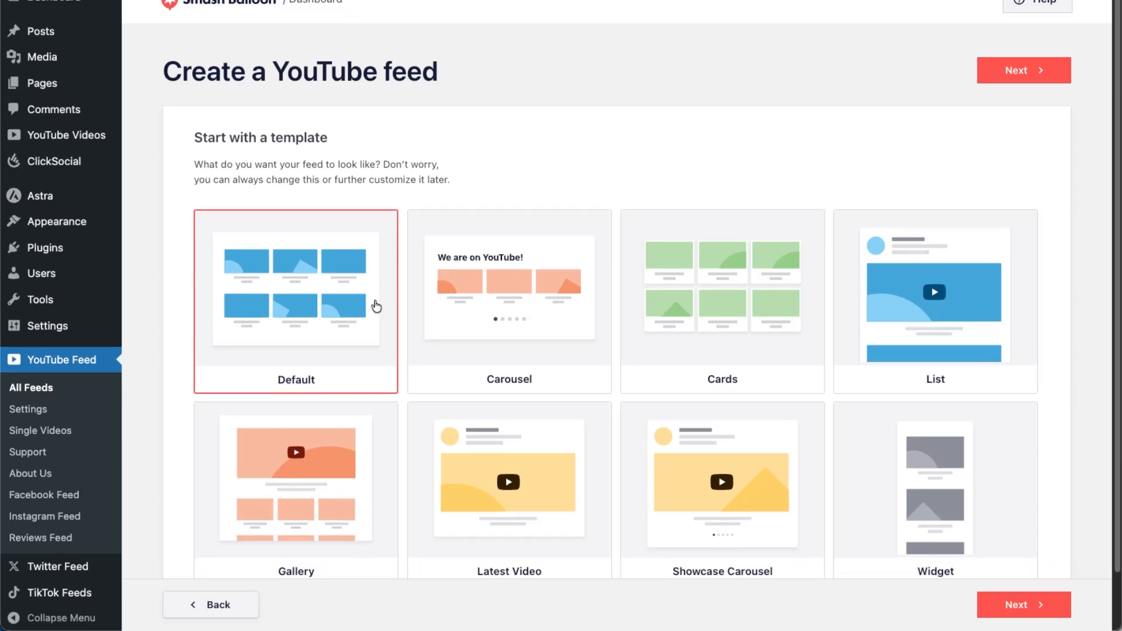
{"action": "scroll", "coordinate": [335, 316], "scroll_direction": "down", "scroll_amount": 1}
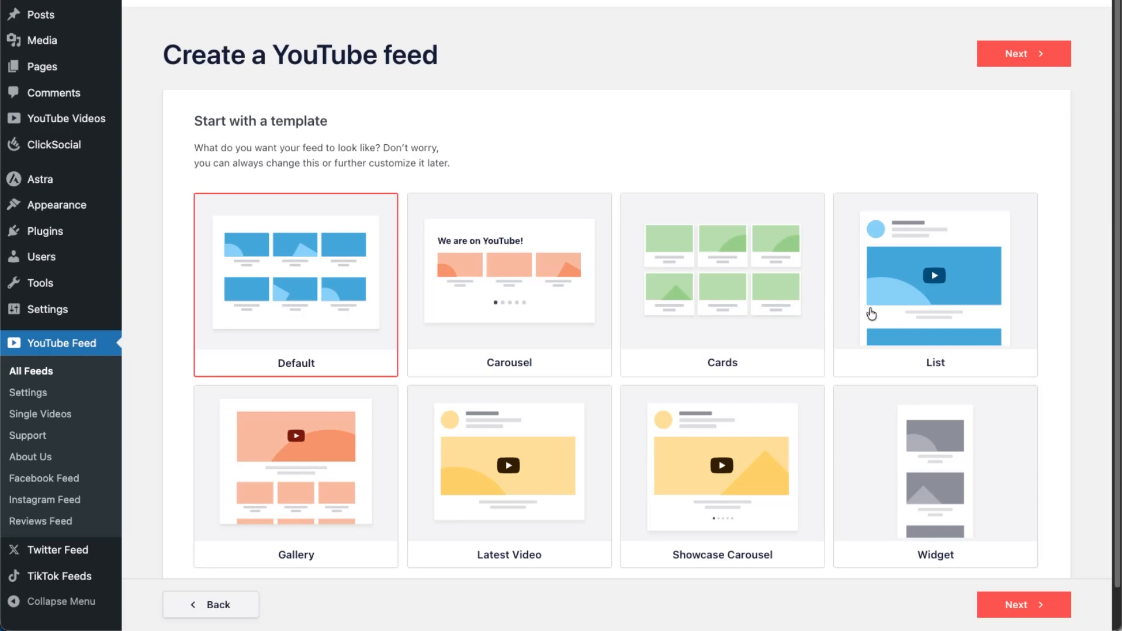
{"action": "left_click", "coordinate": [765, 280]}
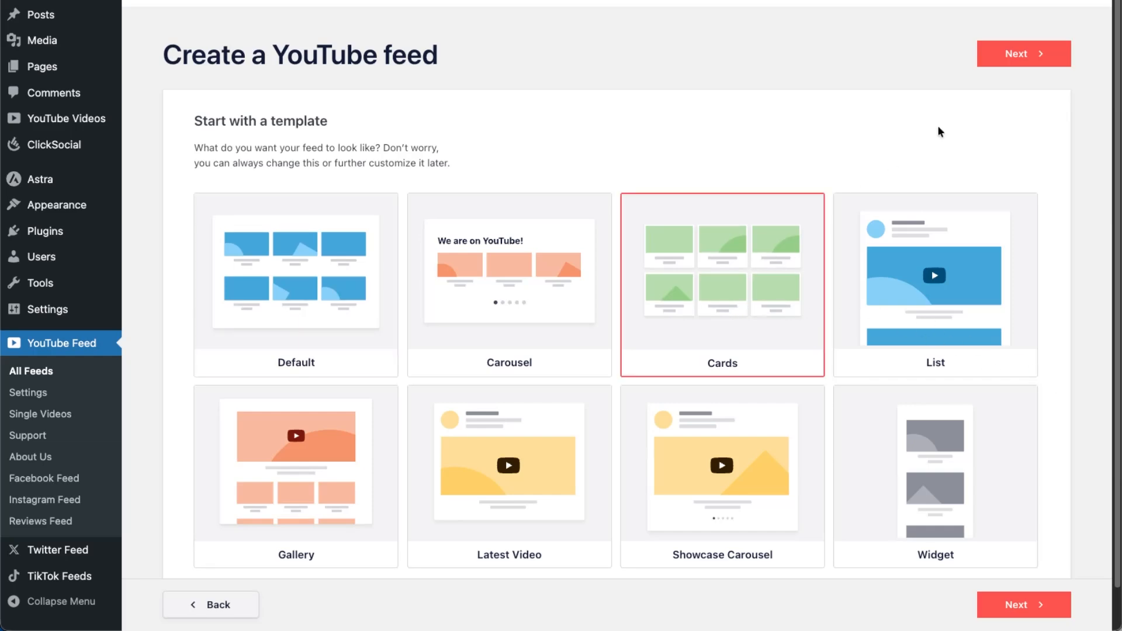
{"action": "left_click", "coordinate": [1024, 53]}
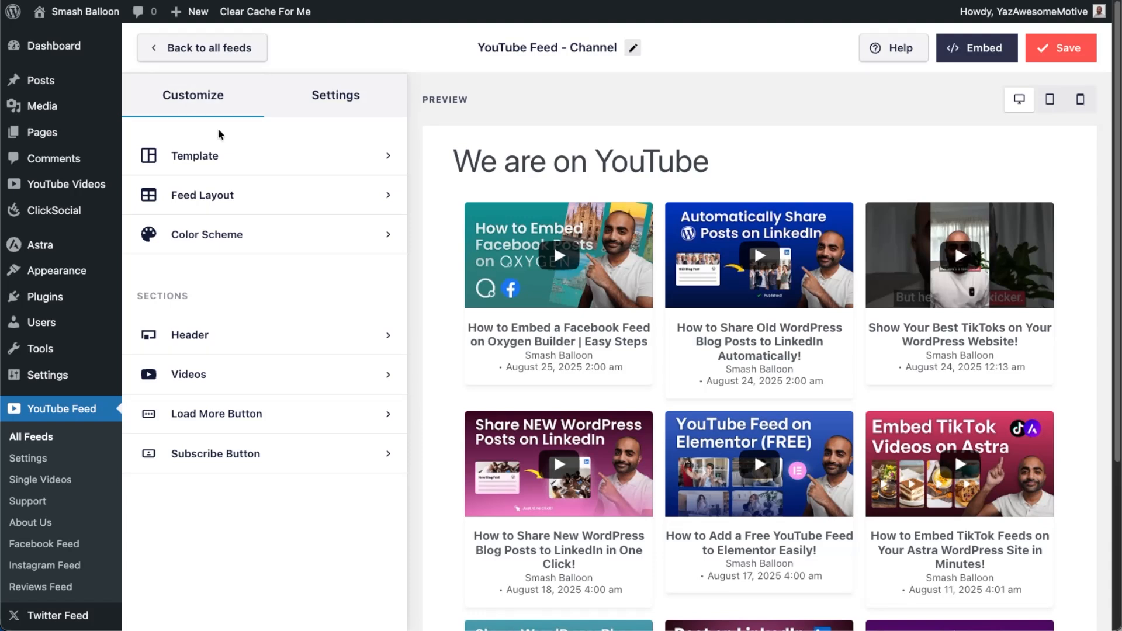
- Open the feed layout settings and try the Gallery and List layouts in the preview
{"action": "left_click", "coordinate": [230, 195]}
{"action": "left_click", "coordinate": [256, 249]}
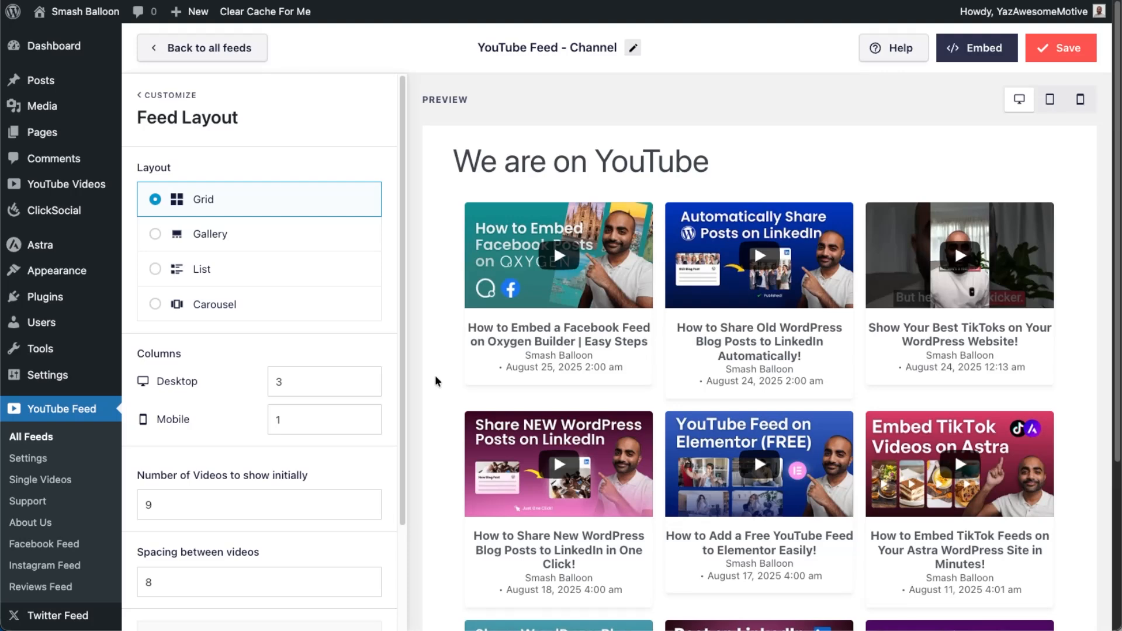
{"action": "left_click", "coordinate": [304, 246]}
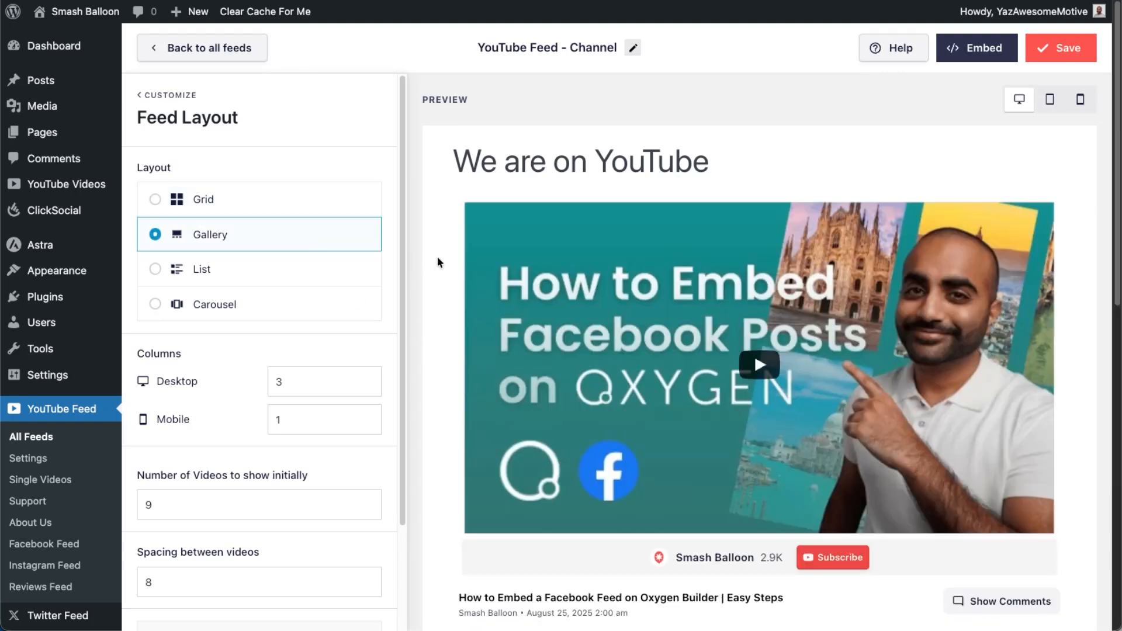
{"action": "scroll", "coordinate": [450, 384], "scroll_direction": "down", "scroll_amount": 8}
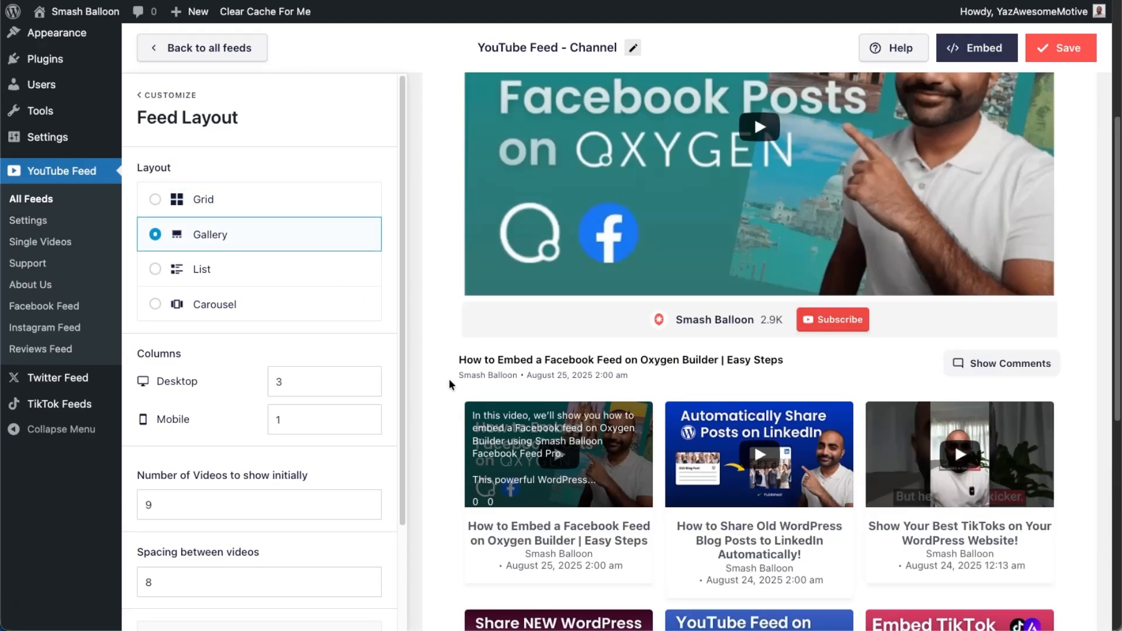
{"action": "scroll", "coordinate": [678, 237], "scroll_direction": "up", "scroll_amount": 8}
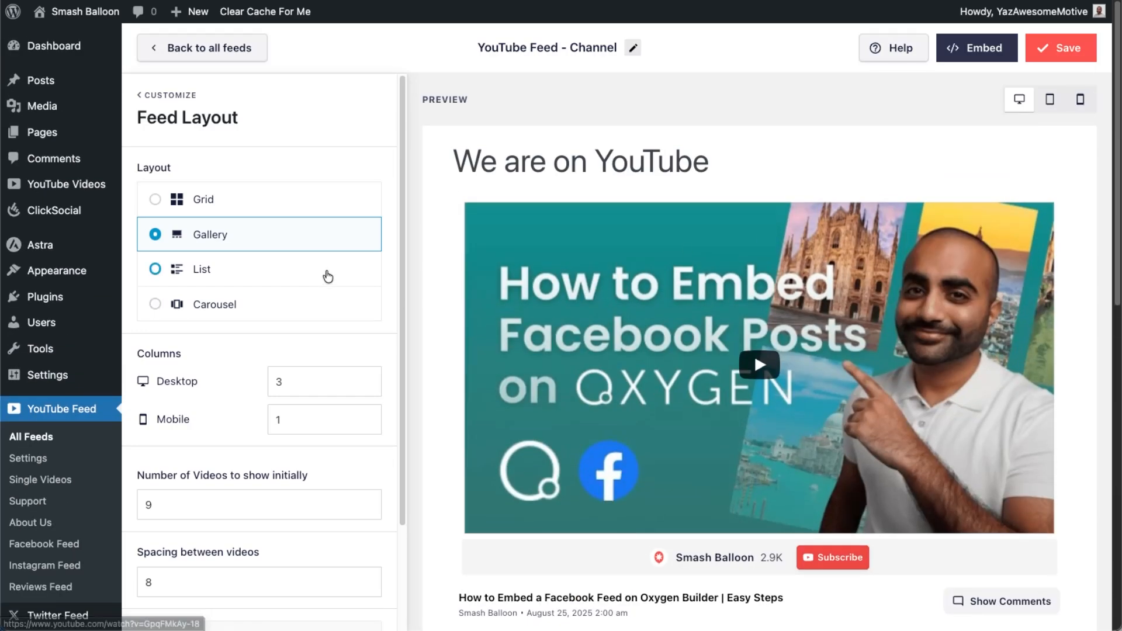
{"action": "left_click", "coordinate": [324, 272]}
{"action": "scroll", "coordinate": [440, 333], "scroll_direction": "down", "scroll_amount": 10}
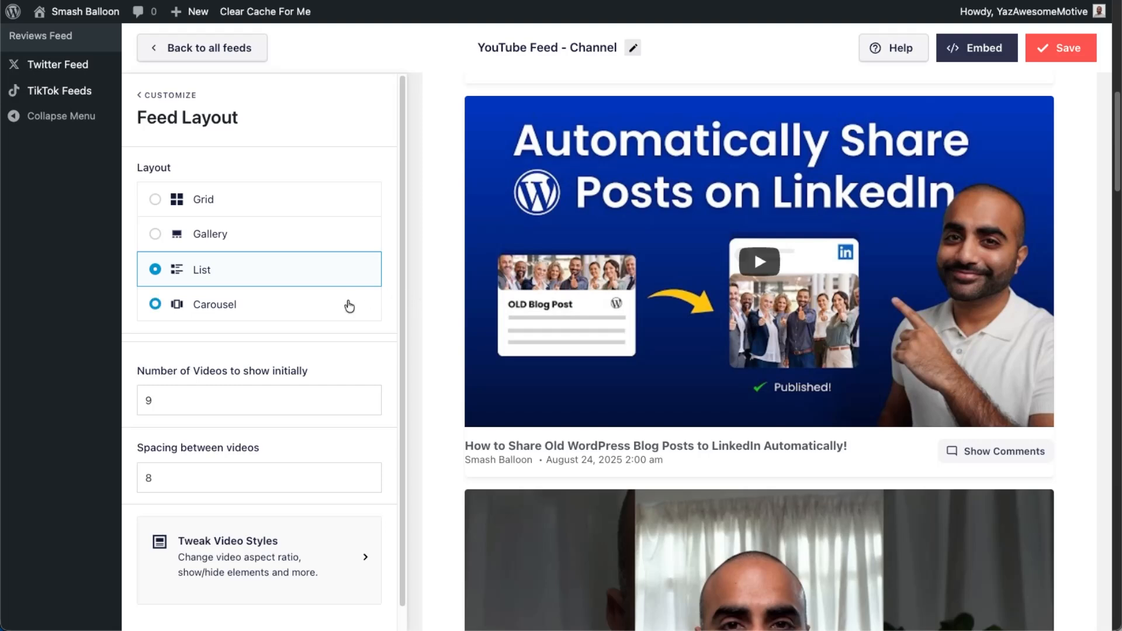
- Try the Carousel layout by paging through its slides, and switch the feed back to Grid
{"action": "left_click", "coordinate": [348, 304]}
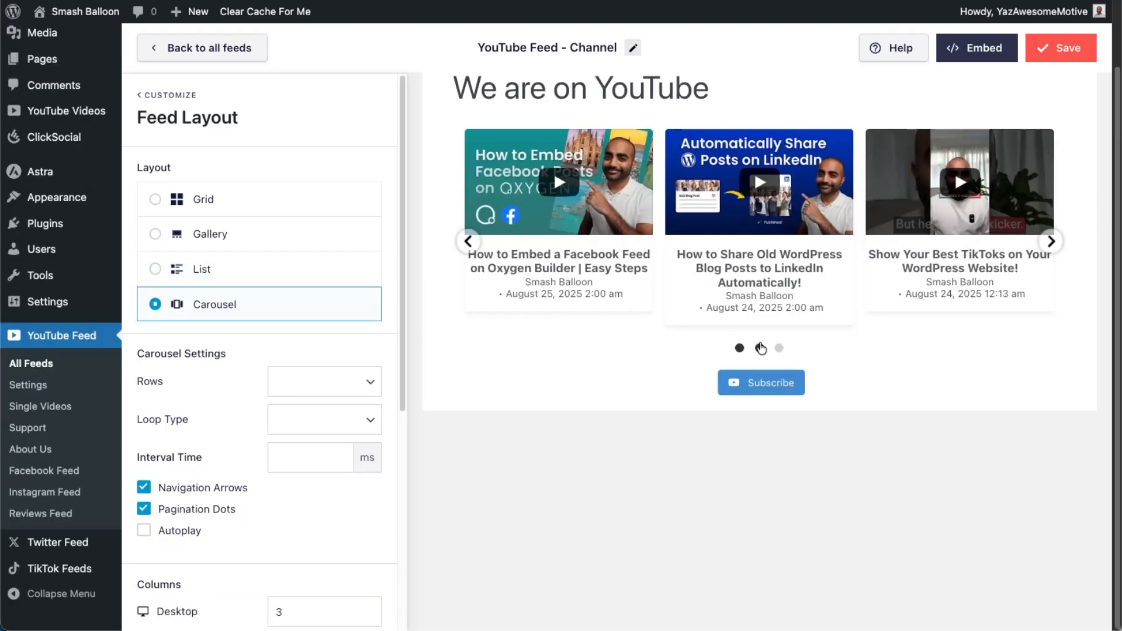
{"action": "left_click", "coordinate": [760, 348]}
{"action": "left_click", "coordinate": [779, 349]}
{"action": "left_click", "coordinate": [740, 349]}
{"action": "left_click", "coordinate": [346, 212]}
- Try 2 desktop columns for the grid and set the count back to 3
{"action": "scroll", "coordinate": [286, 317], "scroll_direction": "down", "scroll_amount": 2}
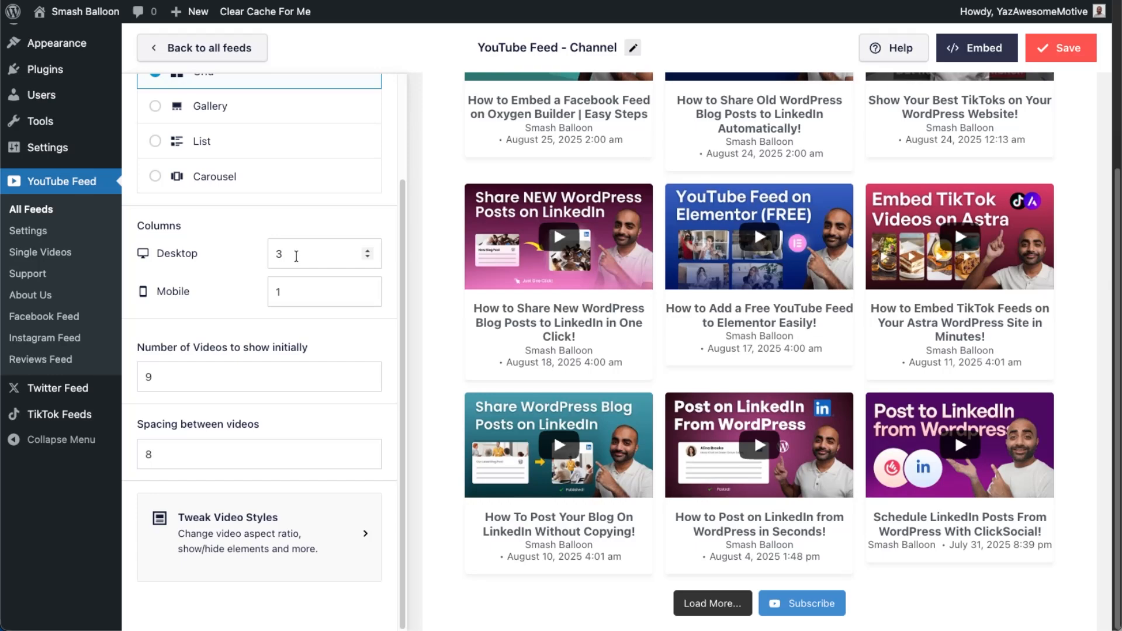
{"action": "left_click_drag", "start_coordinate": [296, 256], "coordinate": [261, 256]}
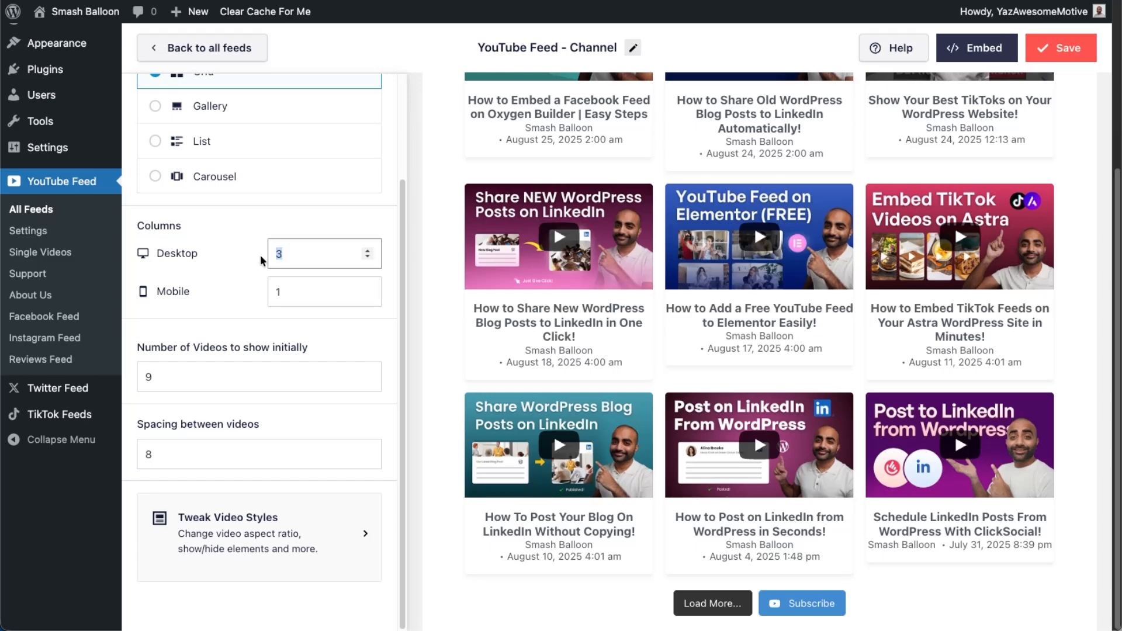
{"action": "type", "text": "2"}
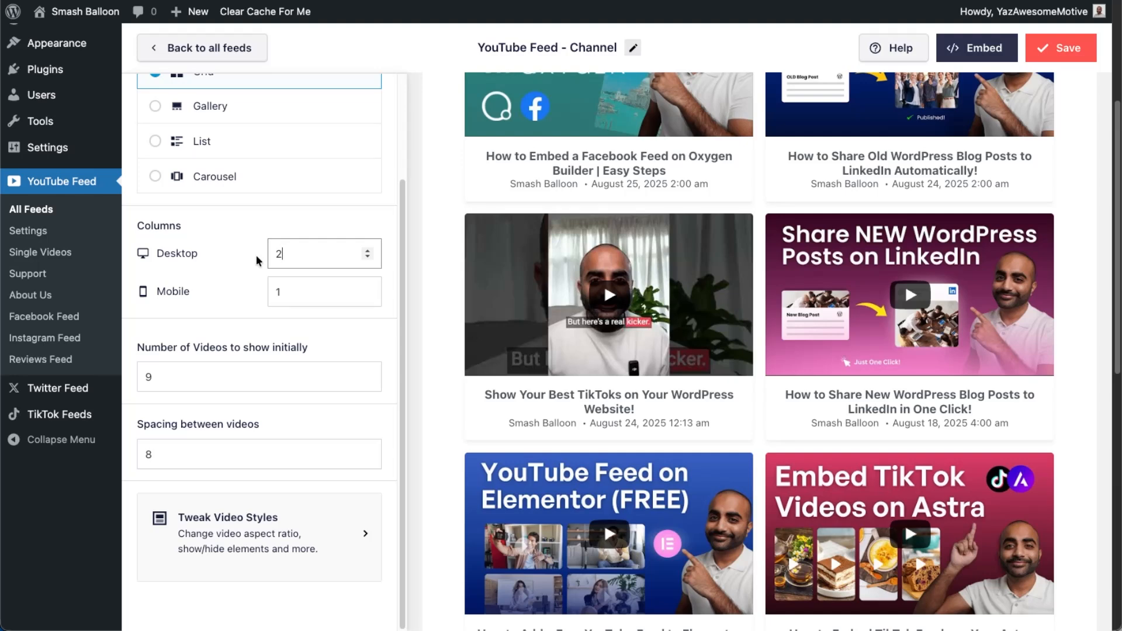
{"action": "left_click", "coordinate": [367, 250]}
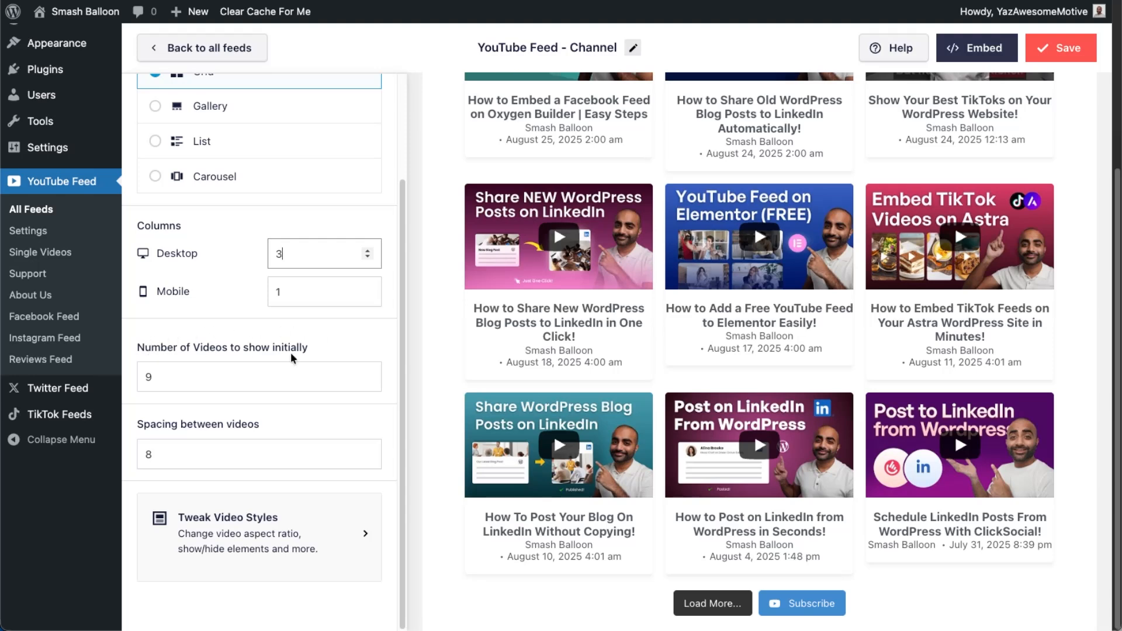
- Try setting the number of videos shown initially to 3
{"action": "scroll", "coordinate": [427, 318], "scroll_direction": "up", "scroll_amount": 5}
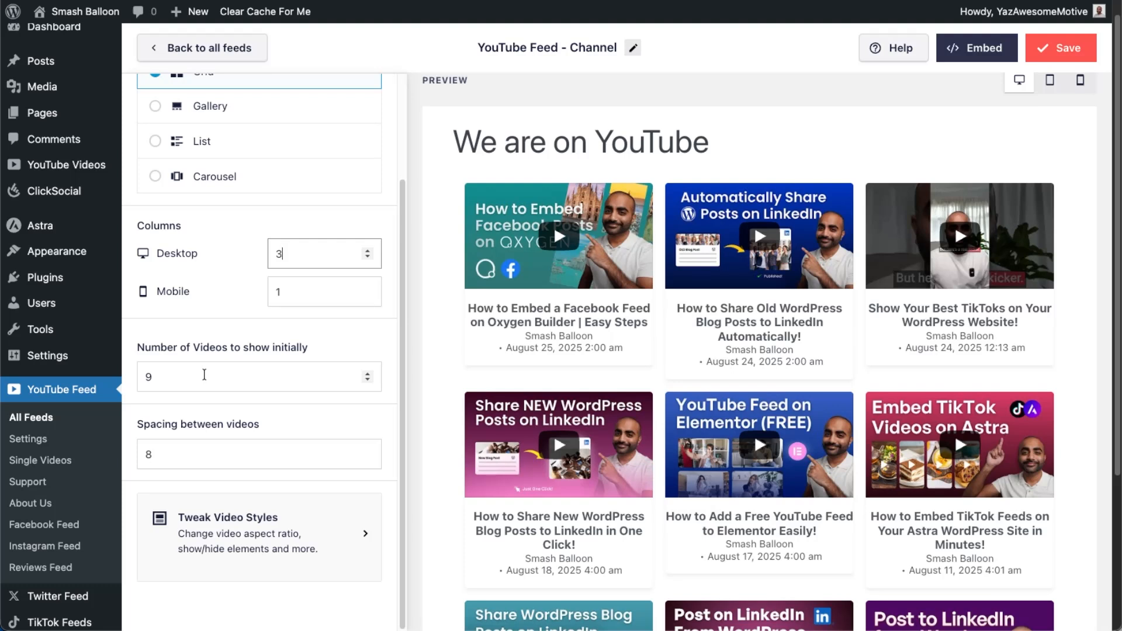
{"action": "left_click", "coordinate": [207, 374]}
{"action": "key", "text": "BackSpace"}
{"action": "type", "text": "3"}
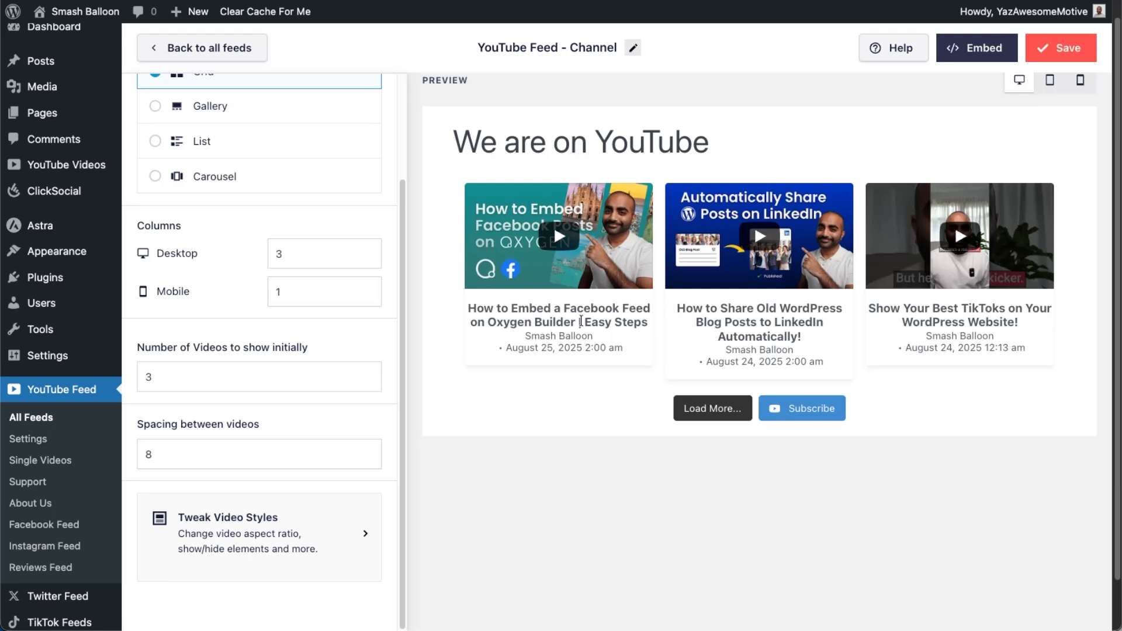
- Set the number of videos shown initially to 9 and save the feed
{"action": "left_click_drag", "start_coordinate": [207, 380], "coordinate": [130, 382]}
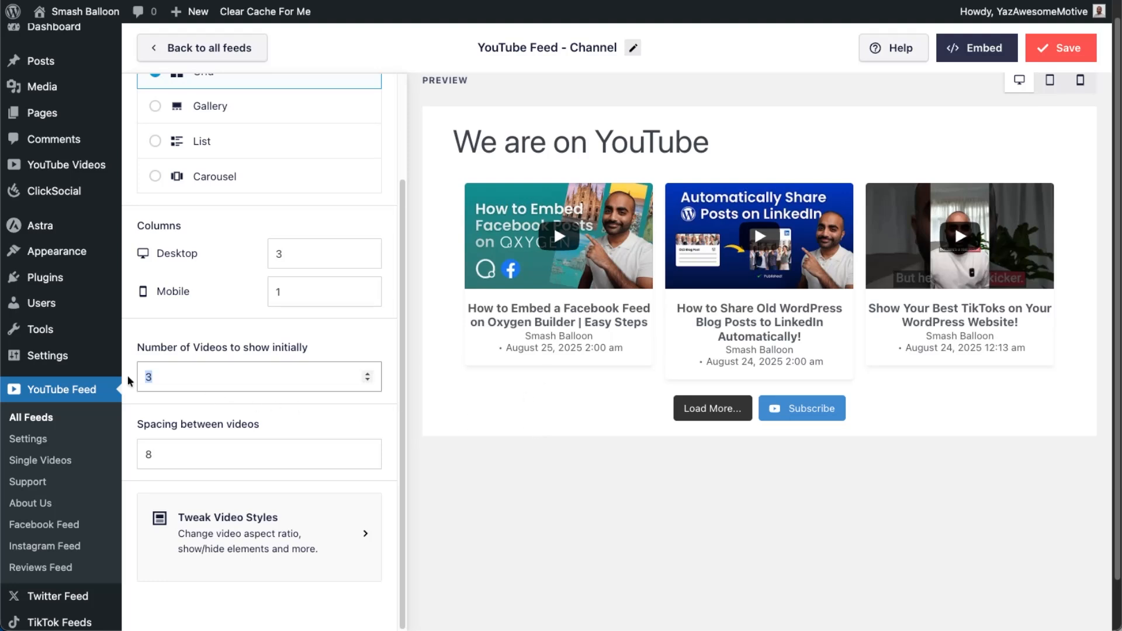
{"action": "type", "text": "9"}
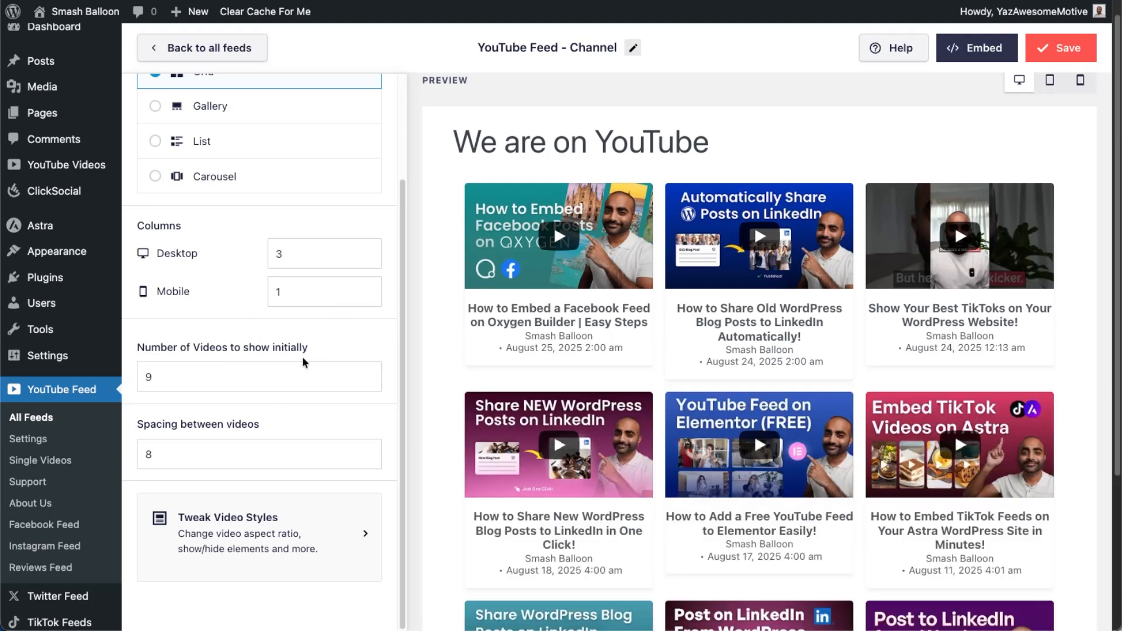
{"action": "left_click", "coordinate": [1058, 50]}
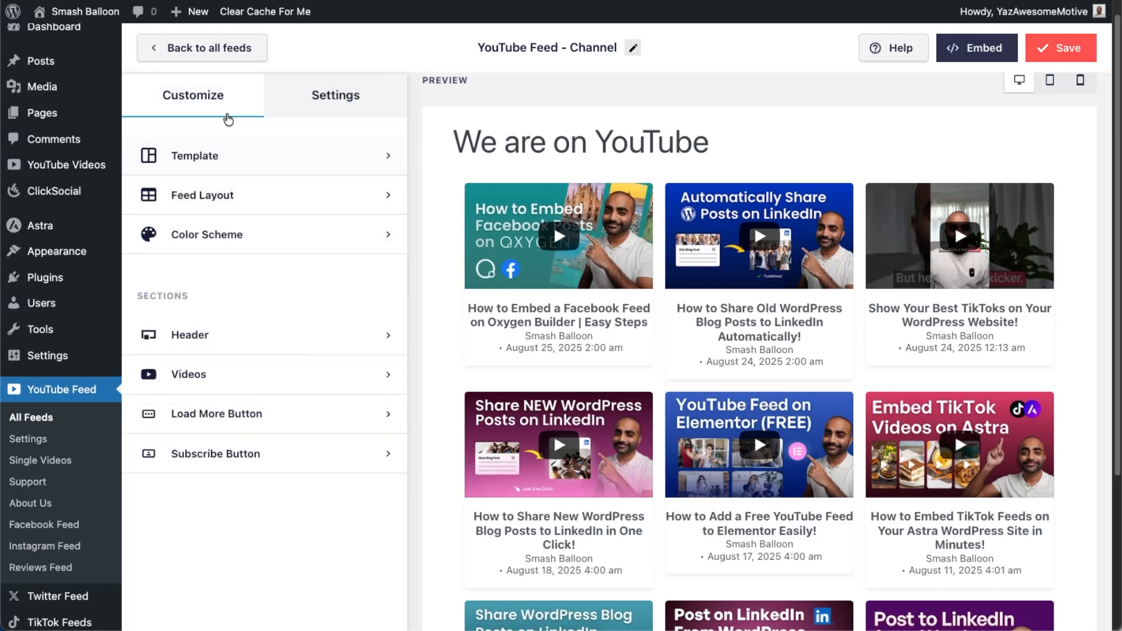
- Open the individual element settings for videos, hide the play icon and show it again
{"action": "left_click", "coordinate": [226, 381]}
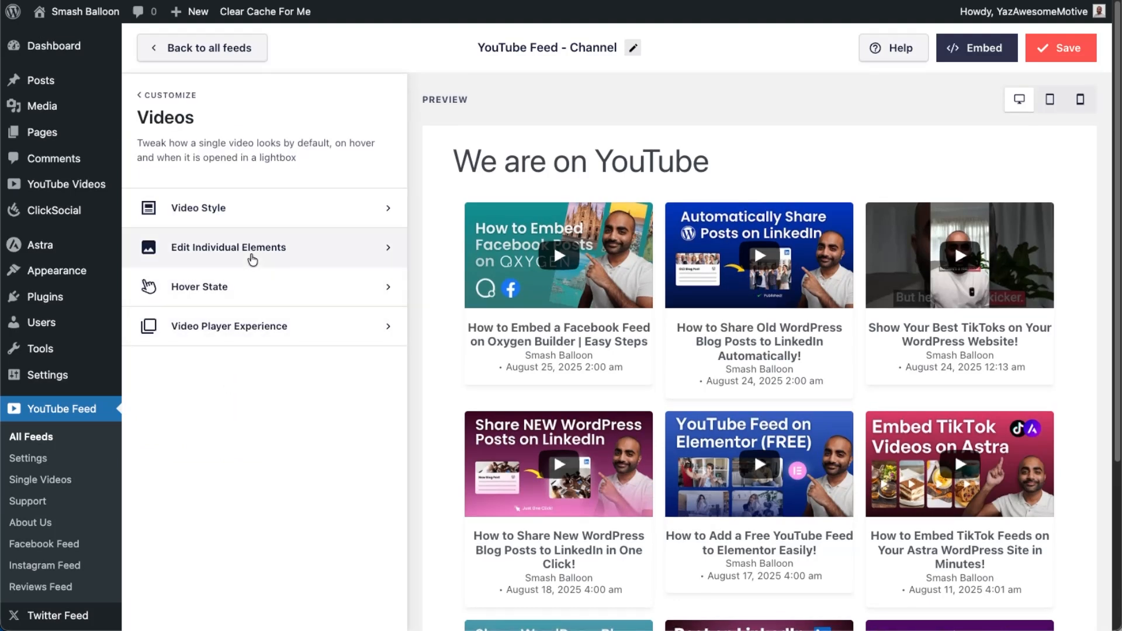
{"action": "left_click", "coordinate": [249, 248]}
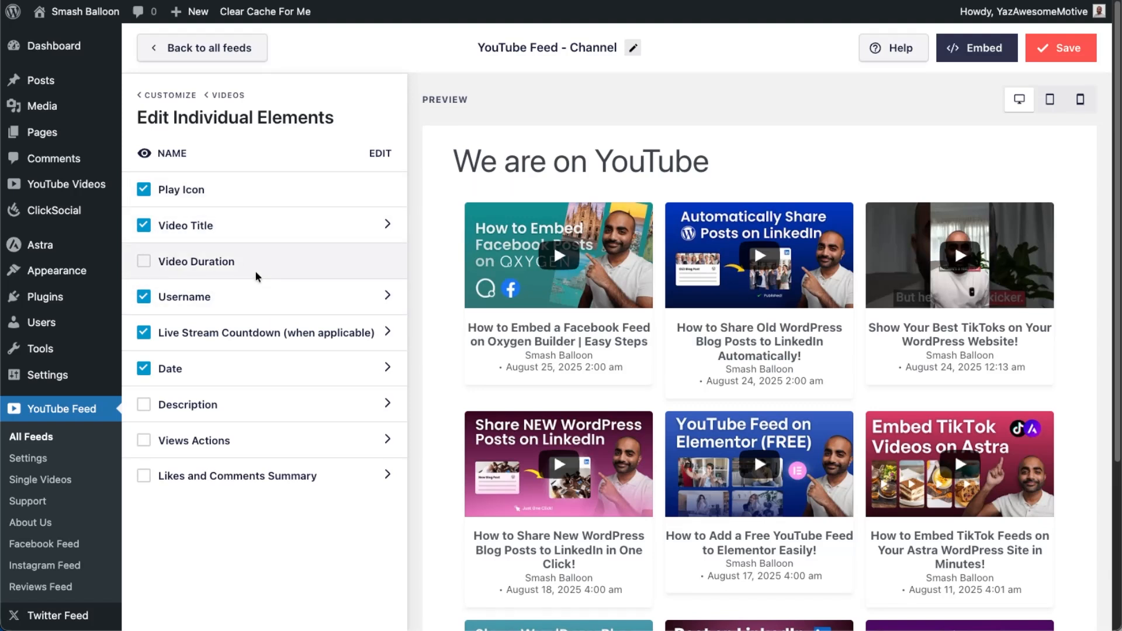
{"action": "left_click", "coordinate": [144, 193]}
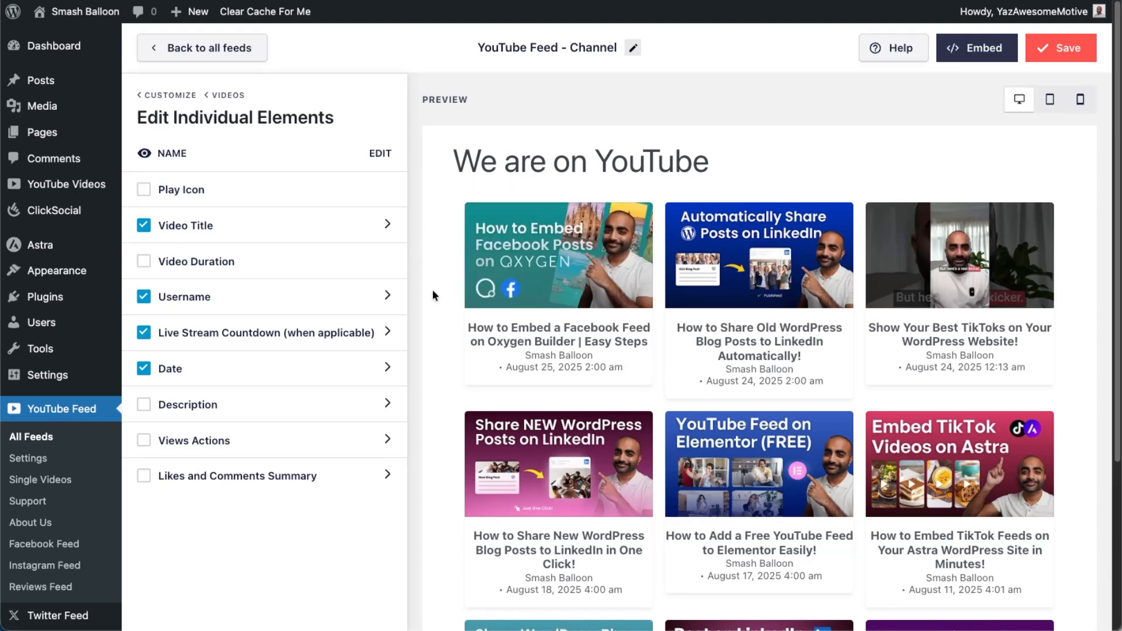
{"action": "left_click", "coordinate": [145, 191]}
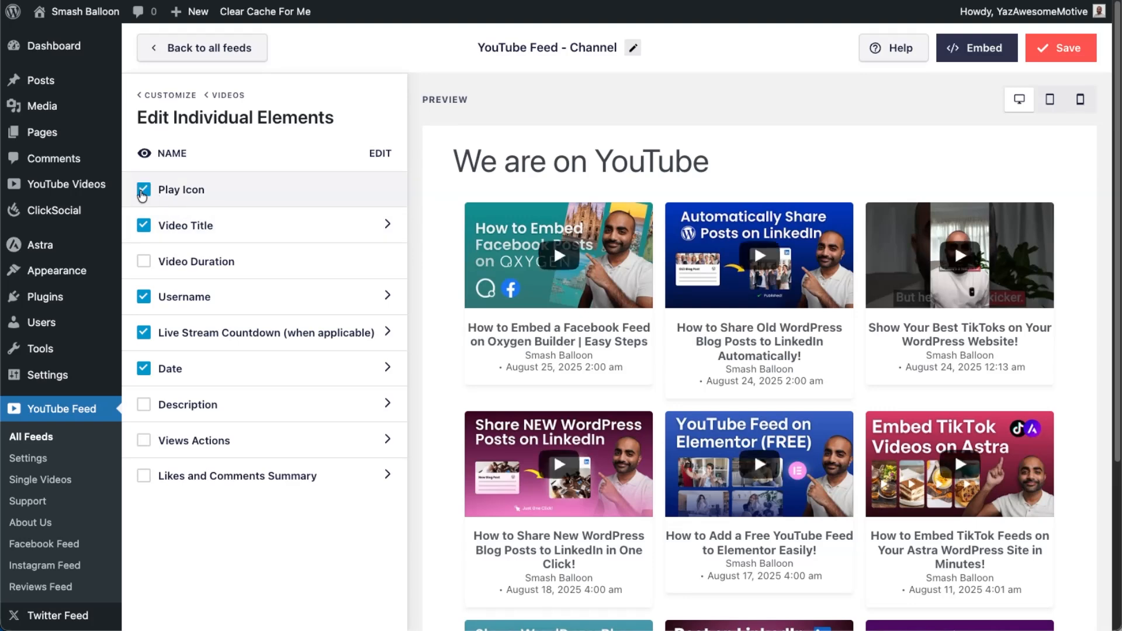
- Hide the video titles, show them again, and return to the Videos settings
{"action": "left_click", "coordinate": [143, 228]}
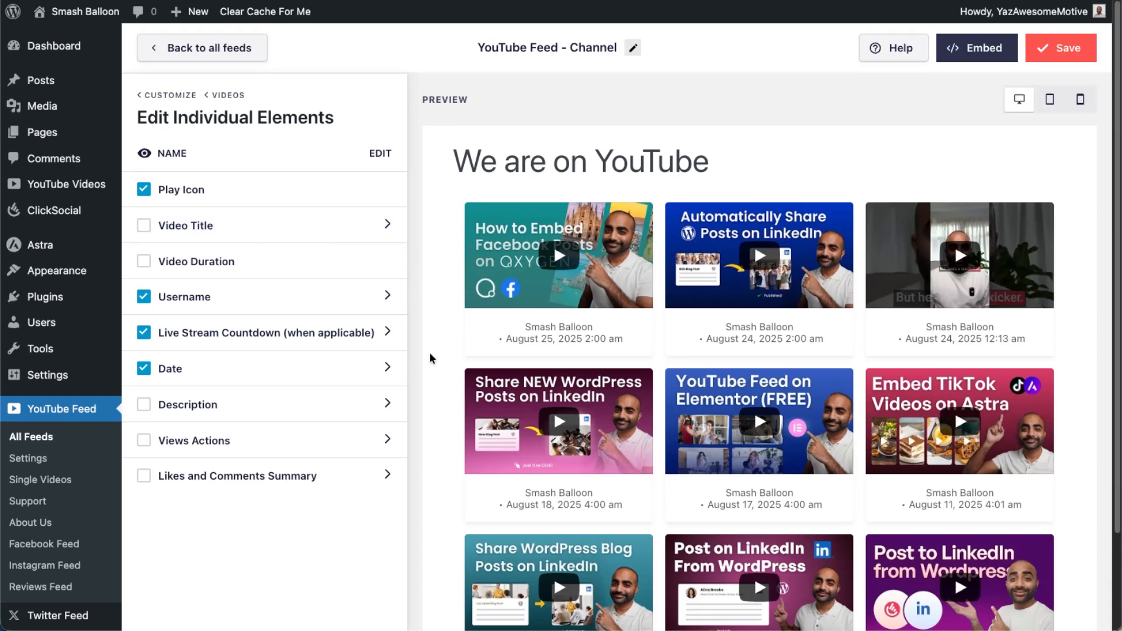
{"action": "left_click", "coordinate": [144, 226]}
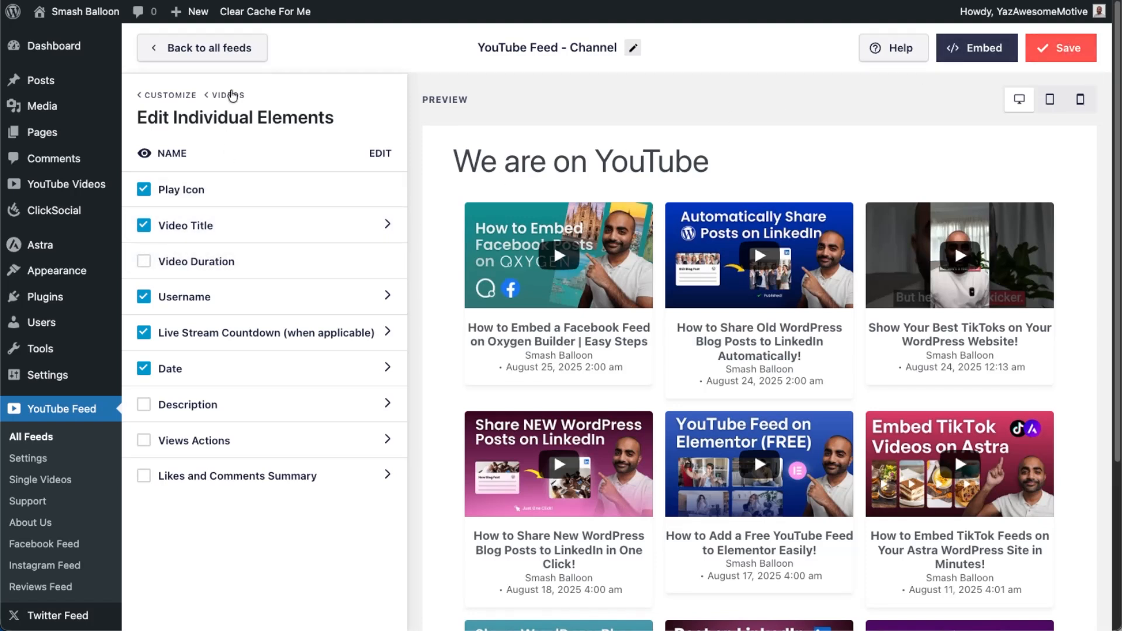
{"action": "left_click", "coordinate": [233, 96]}
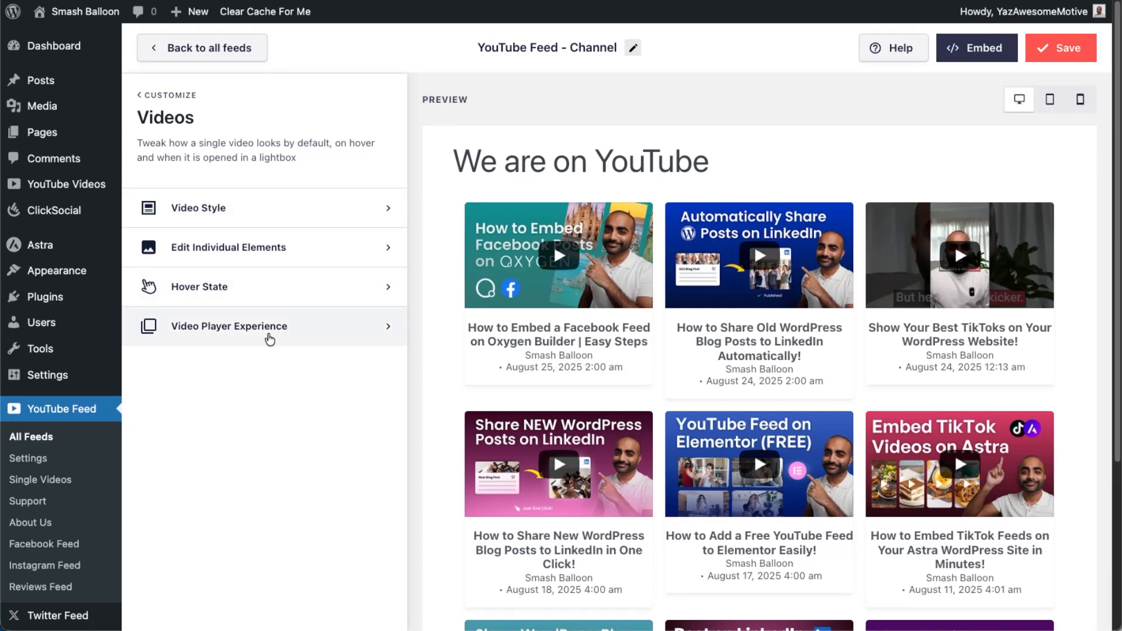
- Open the video player experience settings, try the 3:4 player size ratio and set it back to 9:16
{"action": "left_click", "coordinate": [272, 332]}
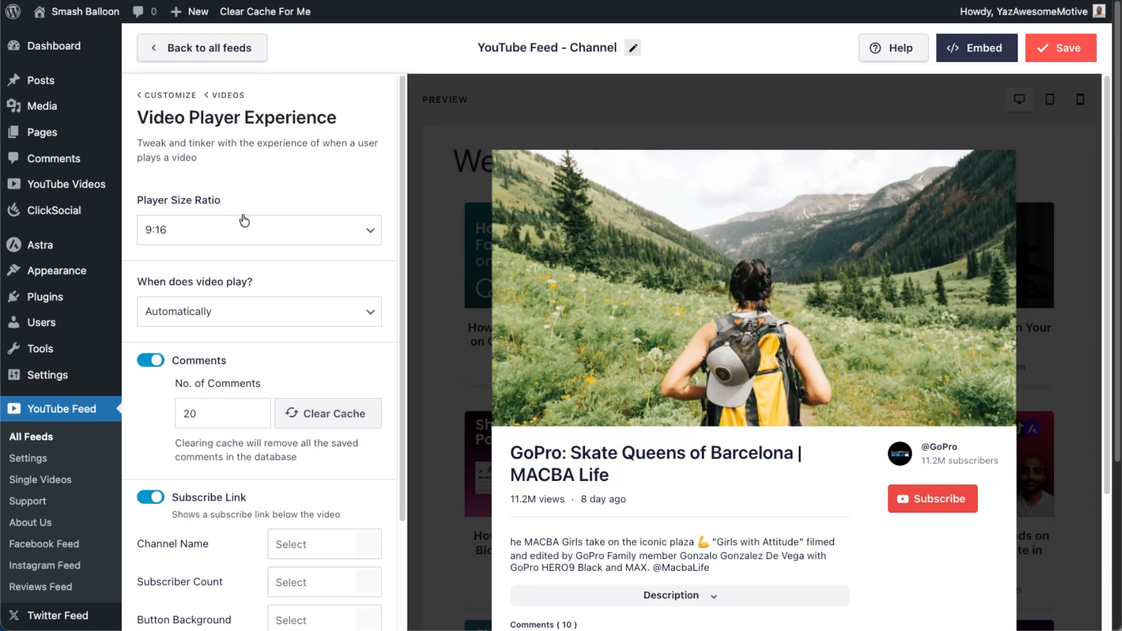
{"action": "left_click", "coordinate": [181, 234]}
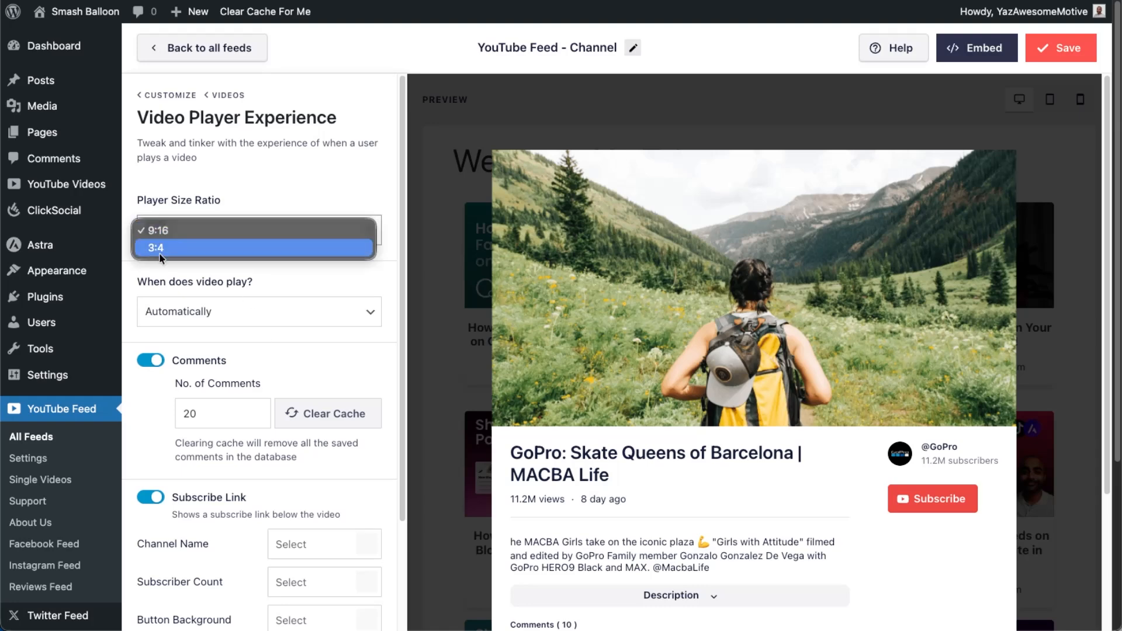
{"action": "left_click", "coordinate": [189, 249]}
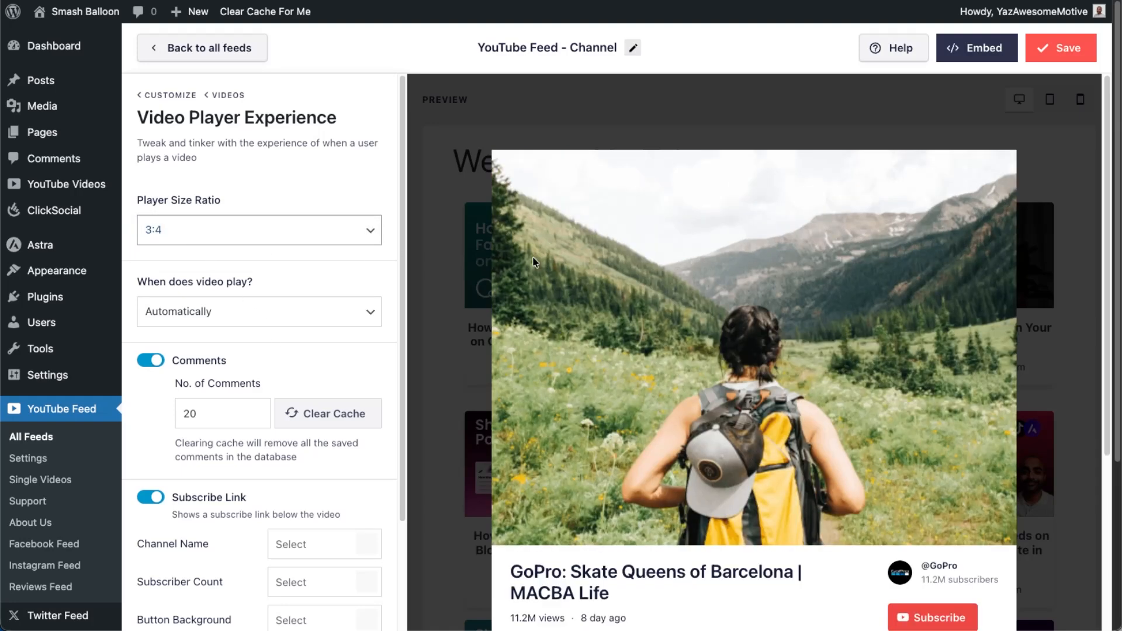
{"action": "left_click", "coordinate": [289, 239]}
{"action": "left_click", "coordinate": [225, 217]}
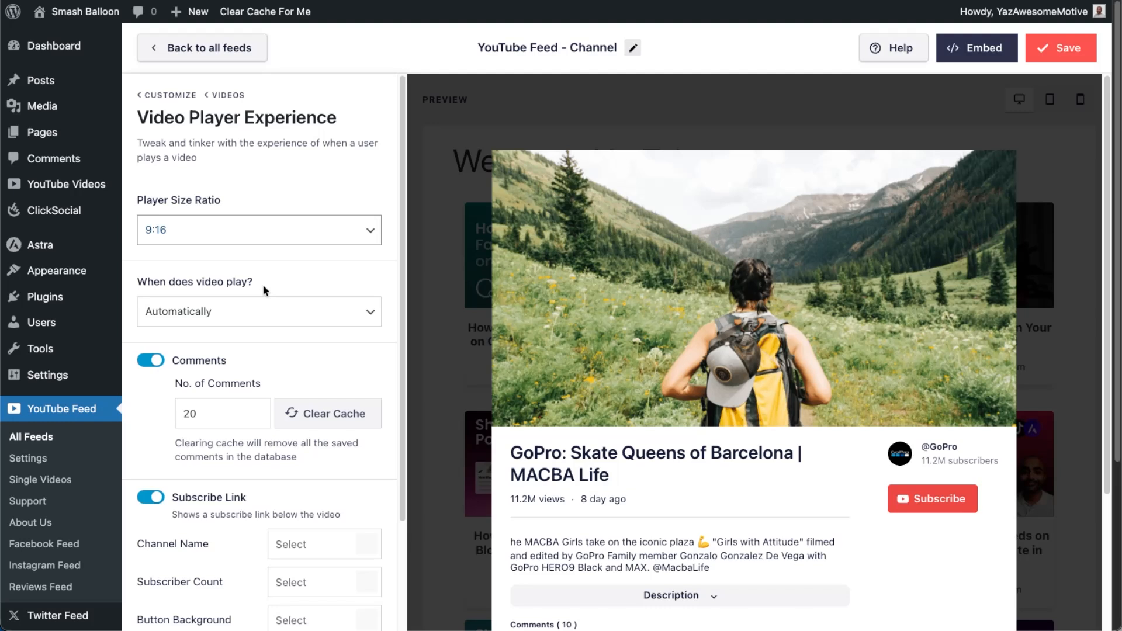
- Review the video play options, keeping Automatically, and turn the comments off and on again
{"action": "left_click", "coordinate": [234, 321]}
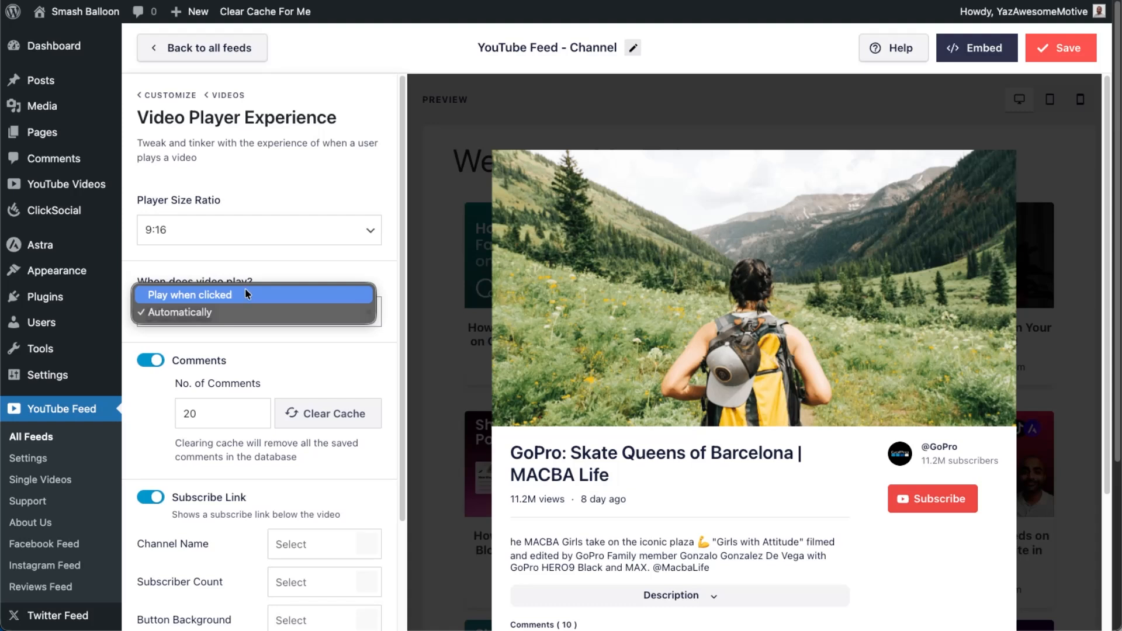
{"action": "left_click", "coordinate": [240, 313]}
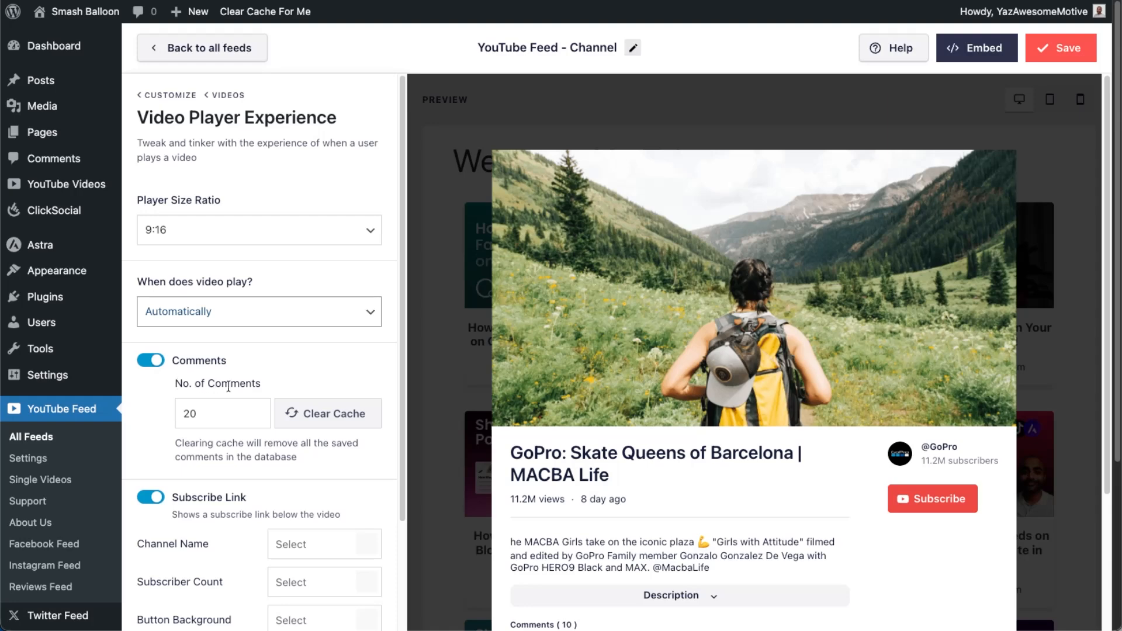
{"action": "scroll", "coordinate": [662, 463], "scroll_direction": "down", "scroll_amount": 3}
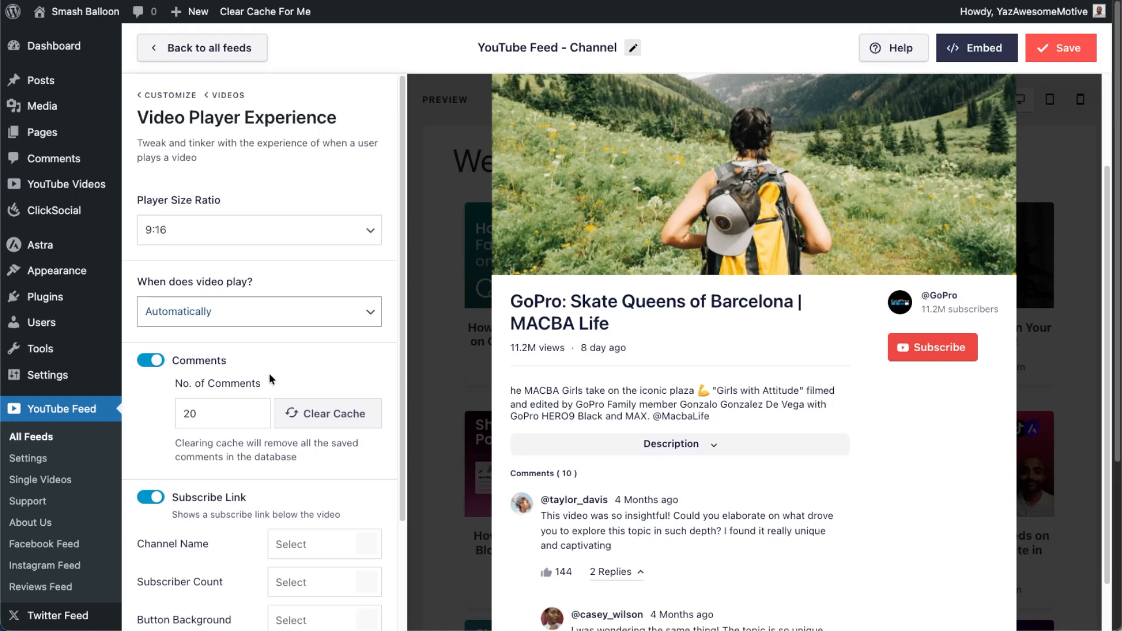
{"action": "left_click", "coordinate": [160, 368]}
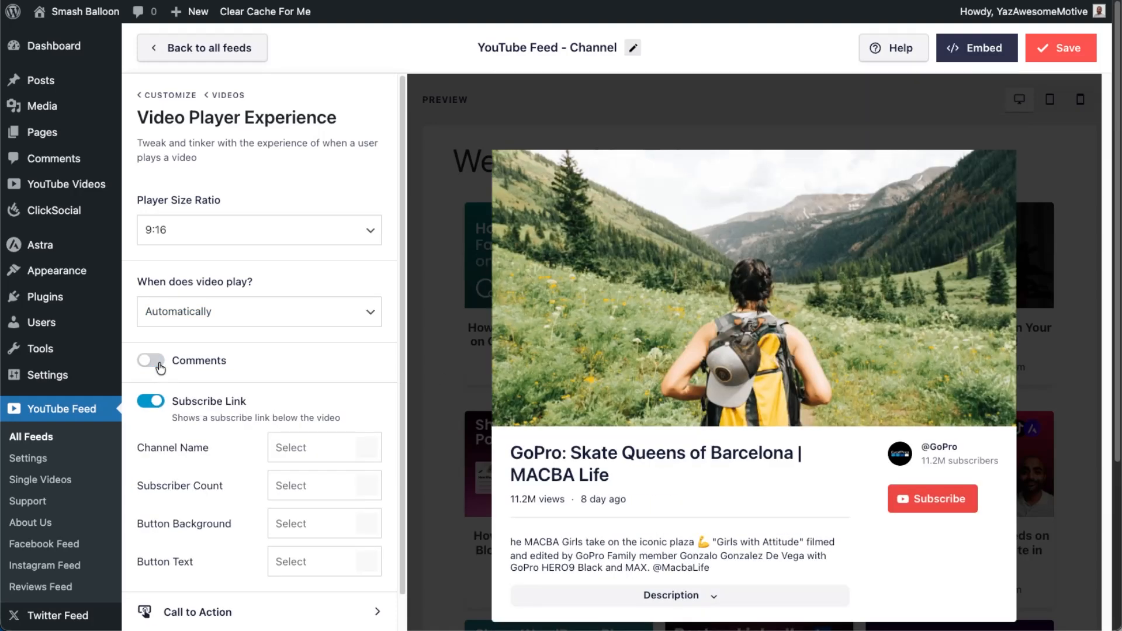
{"action": "left_click", "coordinate": [161, 368]}
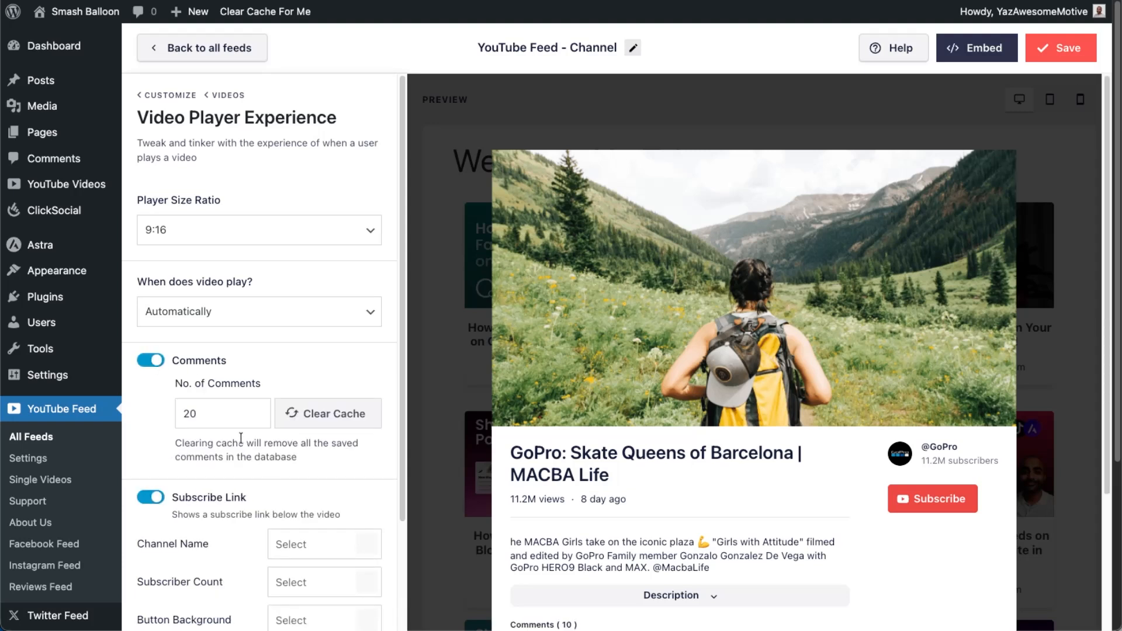
- Open the player's call to action settings and set the type to Custom Link
{"action": "scroll", "coordinate": [242, 436], "scroll_direction": "down", "scroll_amount": 3}
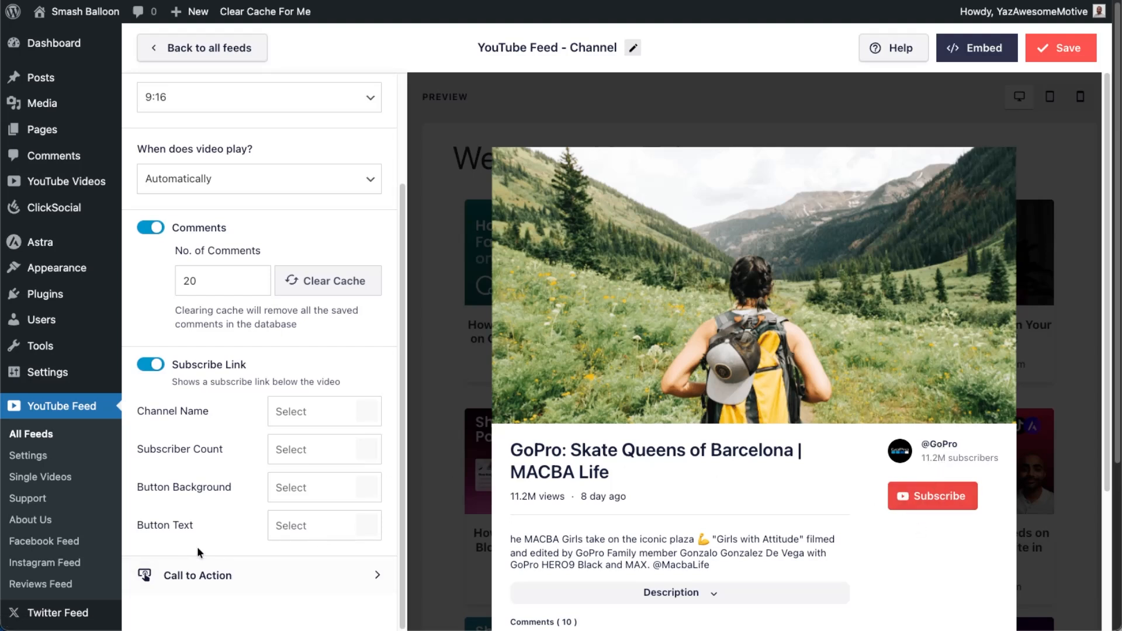
{"action": "left_click", "coordinate": [253, 582]}
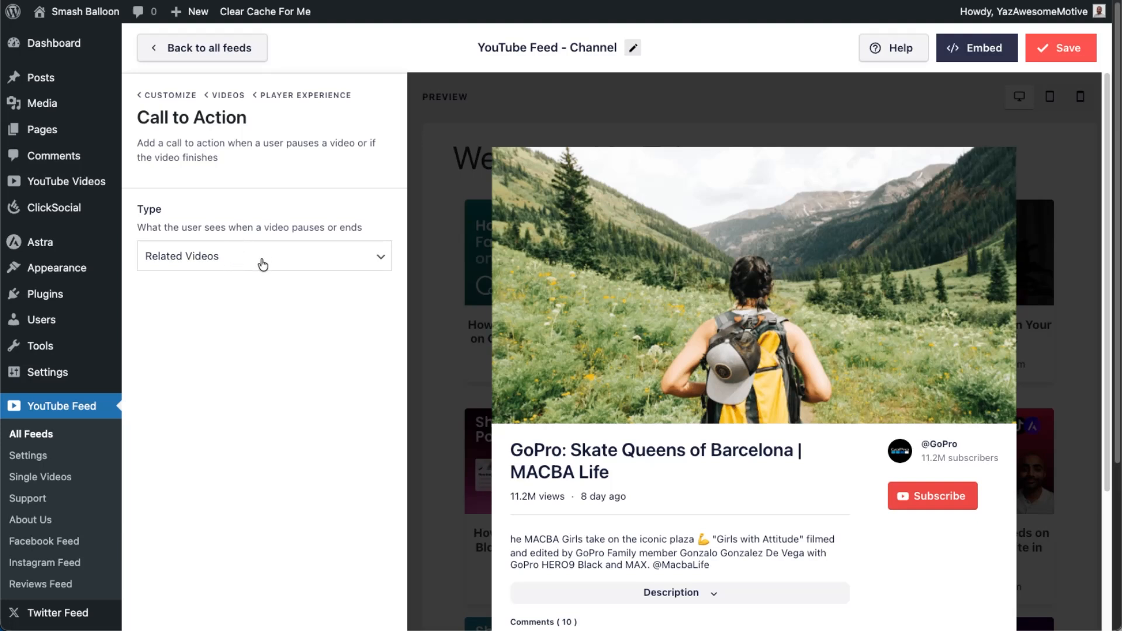
{"action": "left_click", "coordinate": [335, 260]}
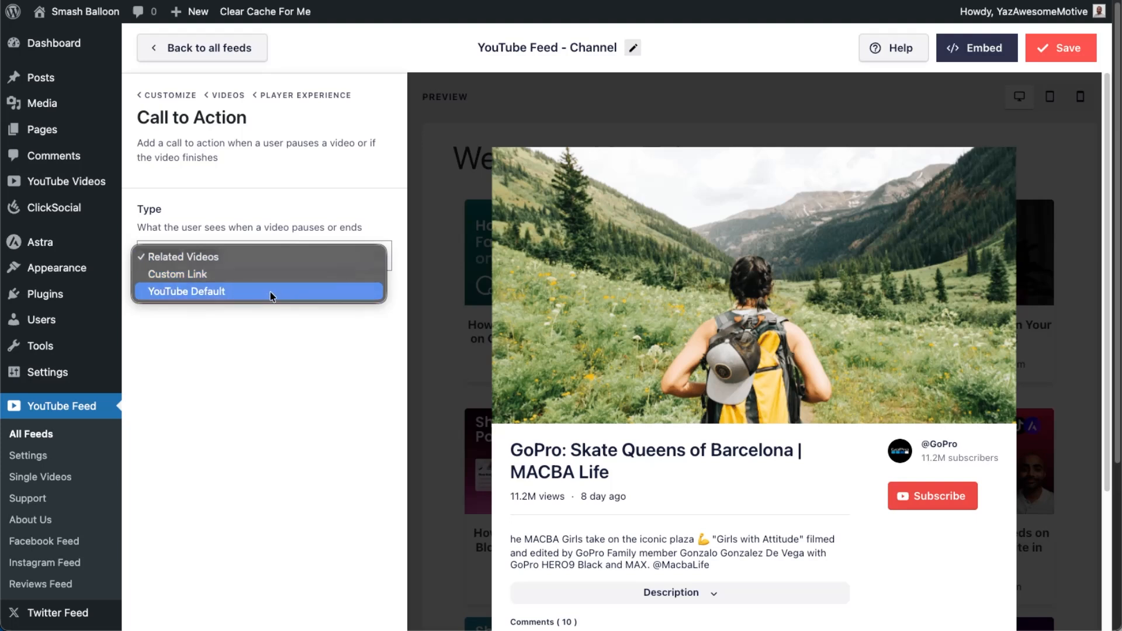
{"action": "left_click", "coordinate": [258, 276]}
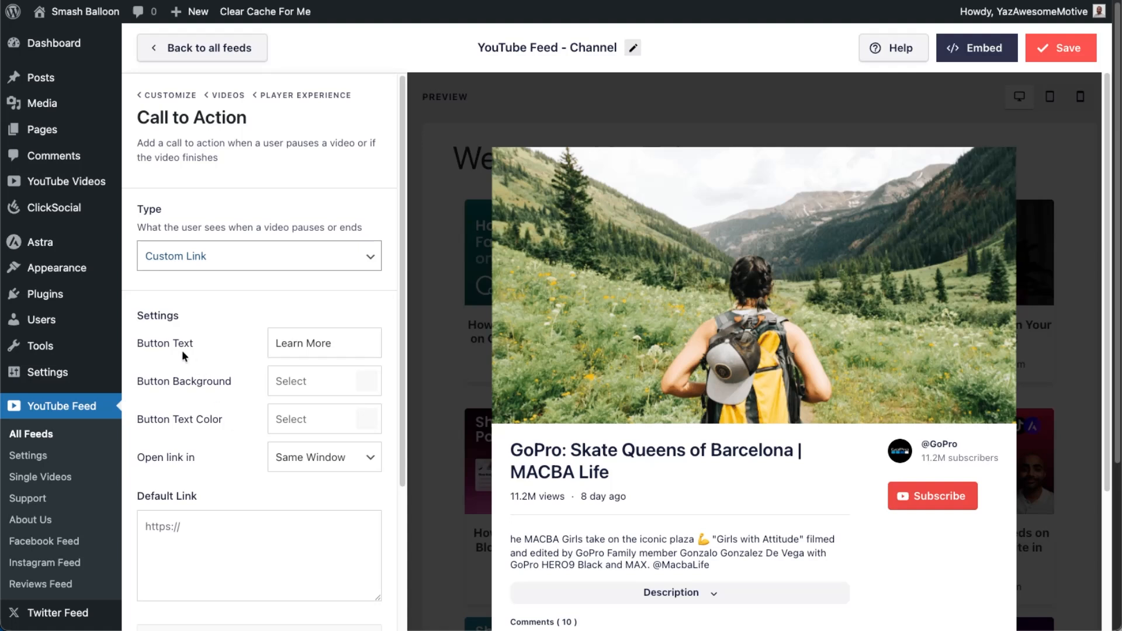
- Try "Watch More" and "Shop Now" as the call to action button text, and set it back to "Learn More"
{"action": "left_click_drag", "start_coordinate": [293, 345], "coordinate": [331, 345]}
{"action": "left_click", "coordinate": [351, 347]}
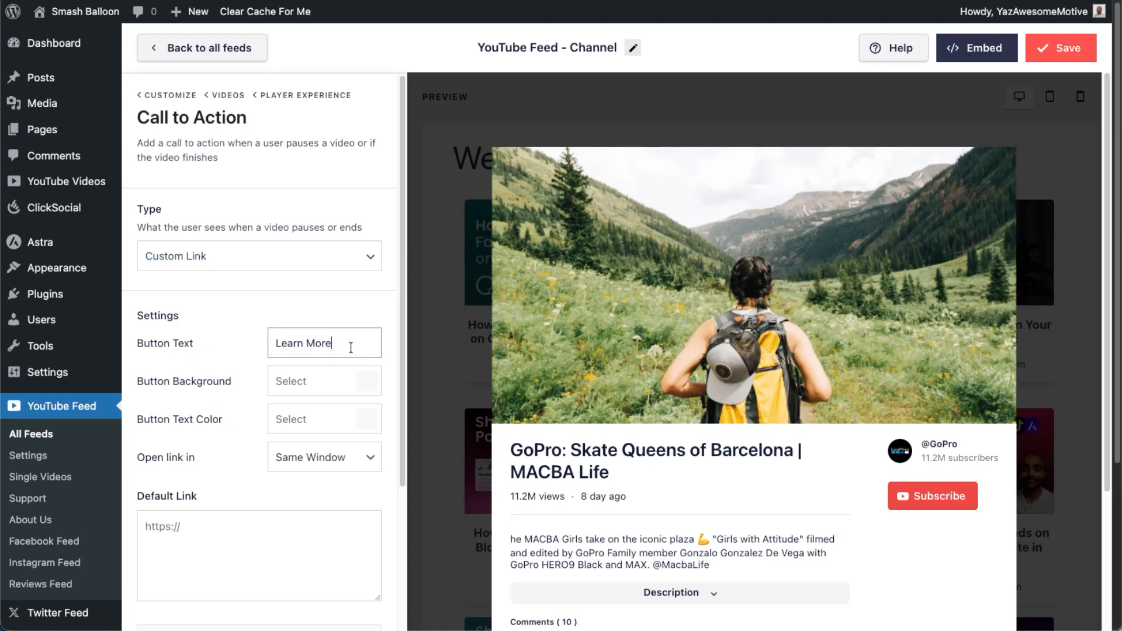
{"action": "key", "text": "super+a"}
{"action": "type", "text": "Watch More"}
{"action": "left_click_drag", "start_coordinate": [336, 344], "coordinate": [273, 342]}
{"action": "type", "text": "Shop Now"}
{"action": "left_click_drag", "start_coordinate": [357, 346], "coordinate": [261, 348]}
{"action": "type", "text": "Learn More"}
- Set the call to action button's background to #FF0000 and its text color to #FFFFFF
{"action": "left_click", "coordinate": [363, 380]}
{"action": "left_click_drag", "start_coordinate": [346, 430], "coordinate": [386, 399]}
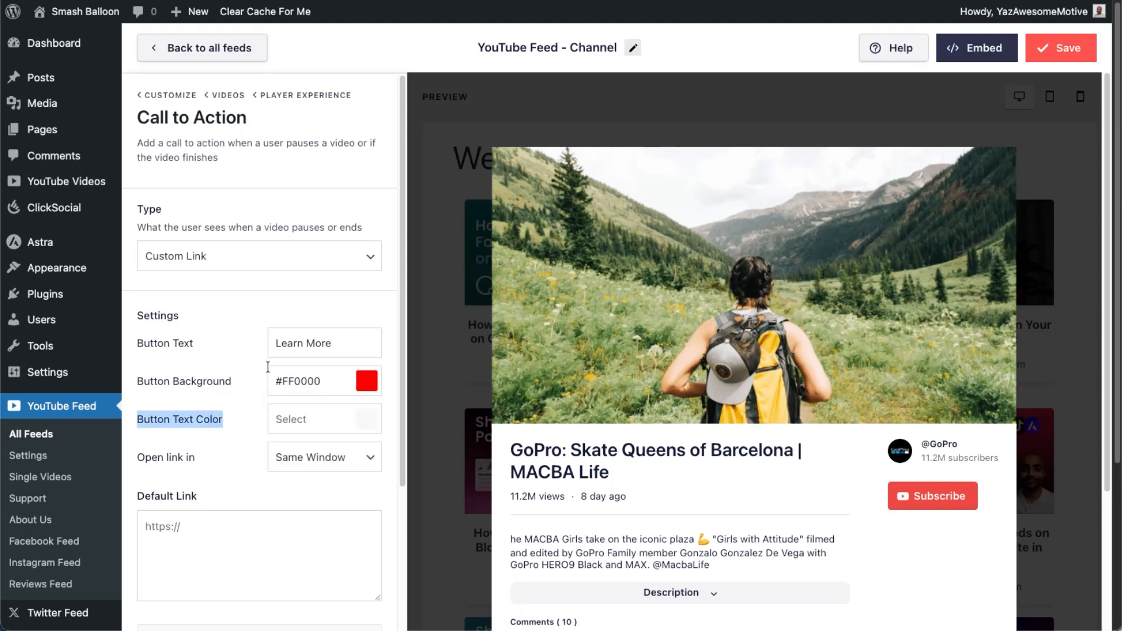
{"action": "left_click", "coordinate": [363, 416]}
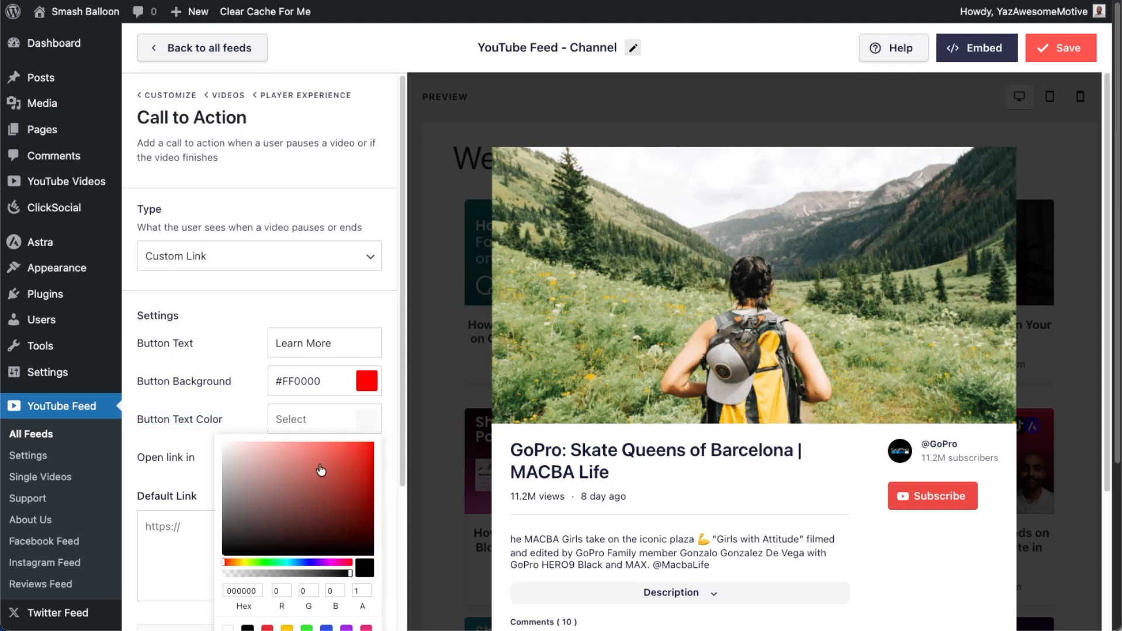
{"action": "left_click", "coordinate": [179, 426]}
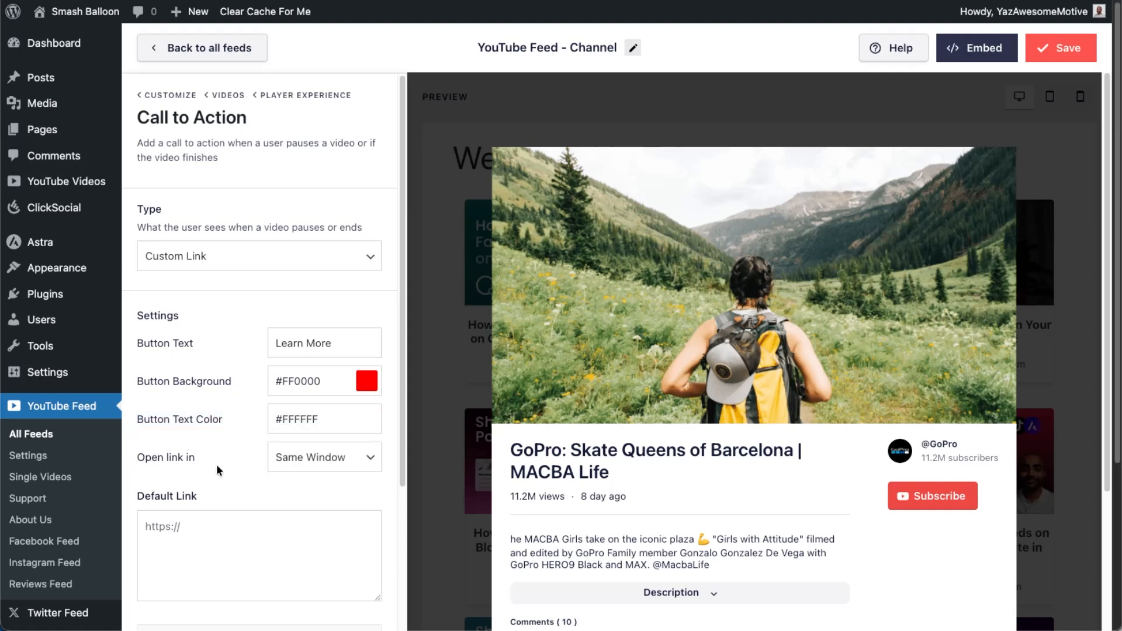
{"action": "left_click", "coordinate": [317, 459]}
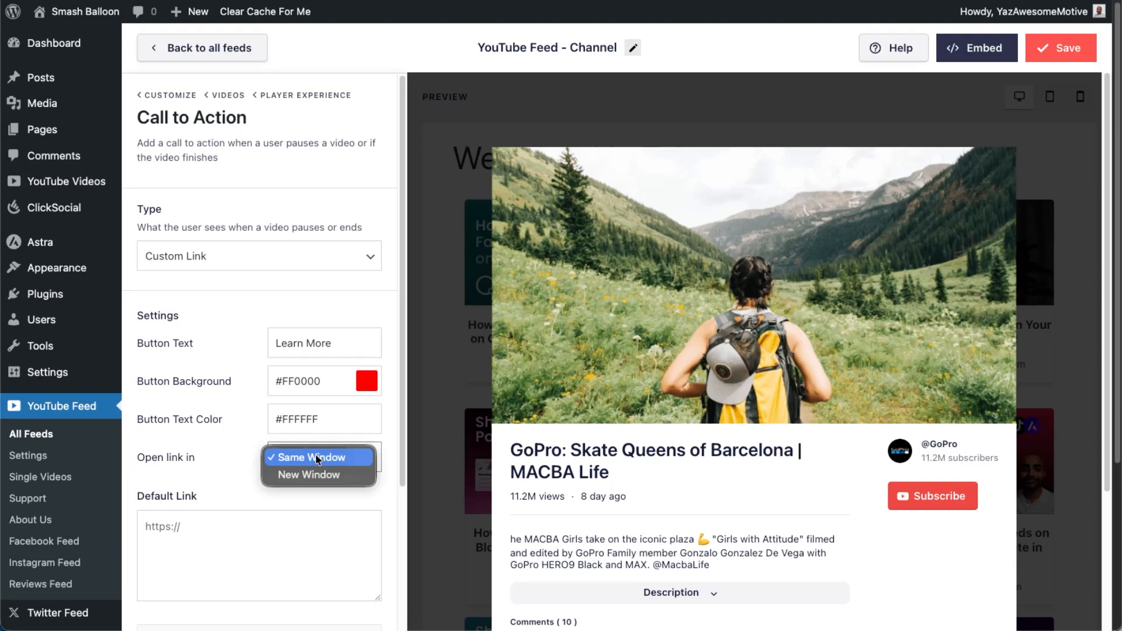
{"action": "left_click", "coordinate": [297, 475]}
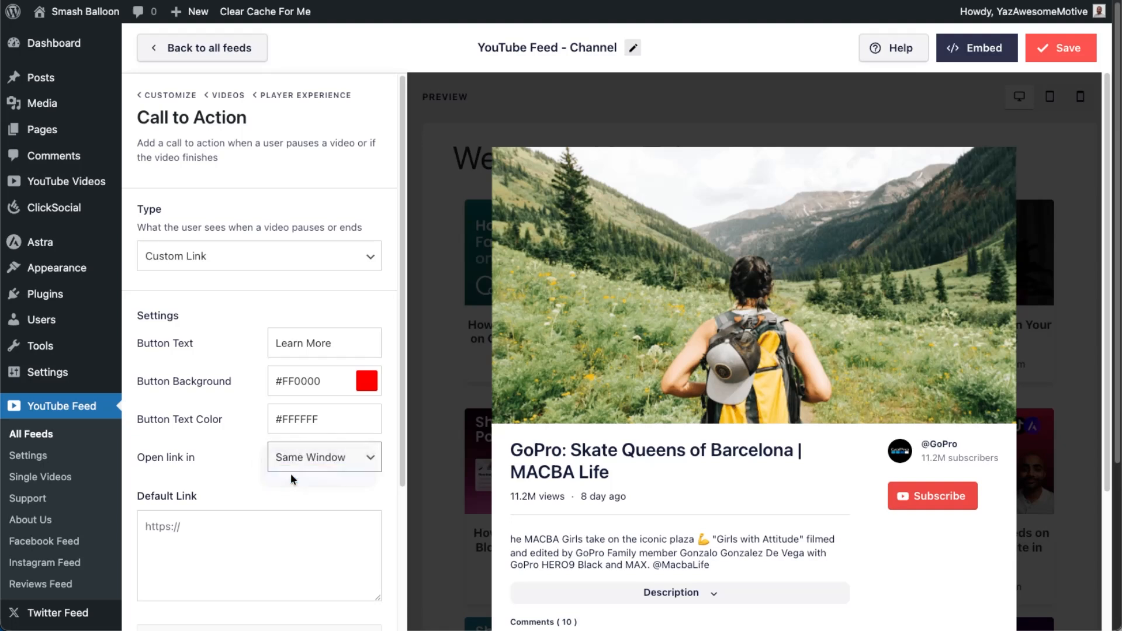
{"action": "scroll", "coordinate": [395, 321], "scroll_direction": "down", "scroll_amount": 3}
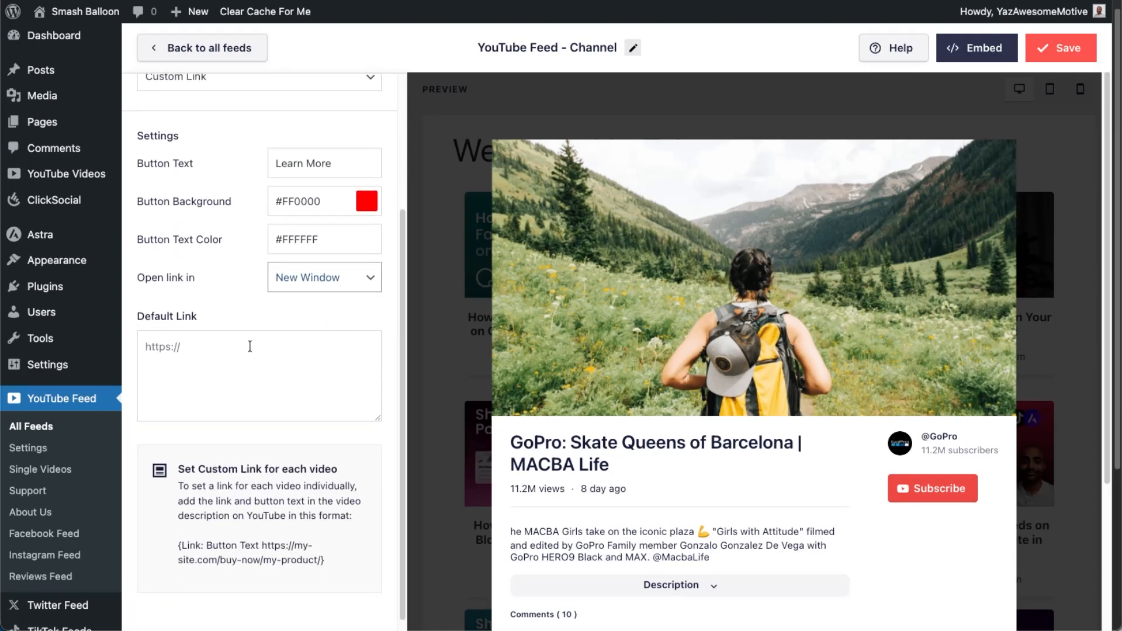
{"action": "left_click", "coordinate": [372, 311]}
{"action": "left_click", "coordinate": [315, 339]}
{"action": "type", "text": "https://smashballoon.com/"}
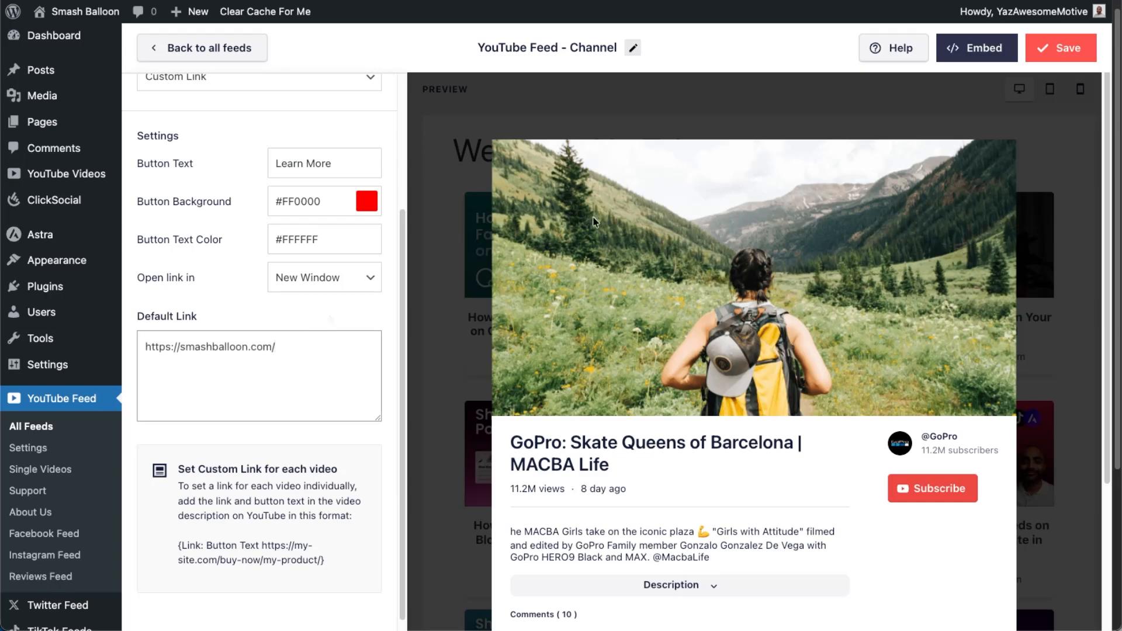
{"action": "left_click", "coordinate": [1061, 48]}
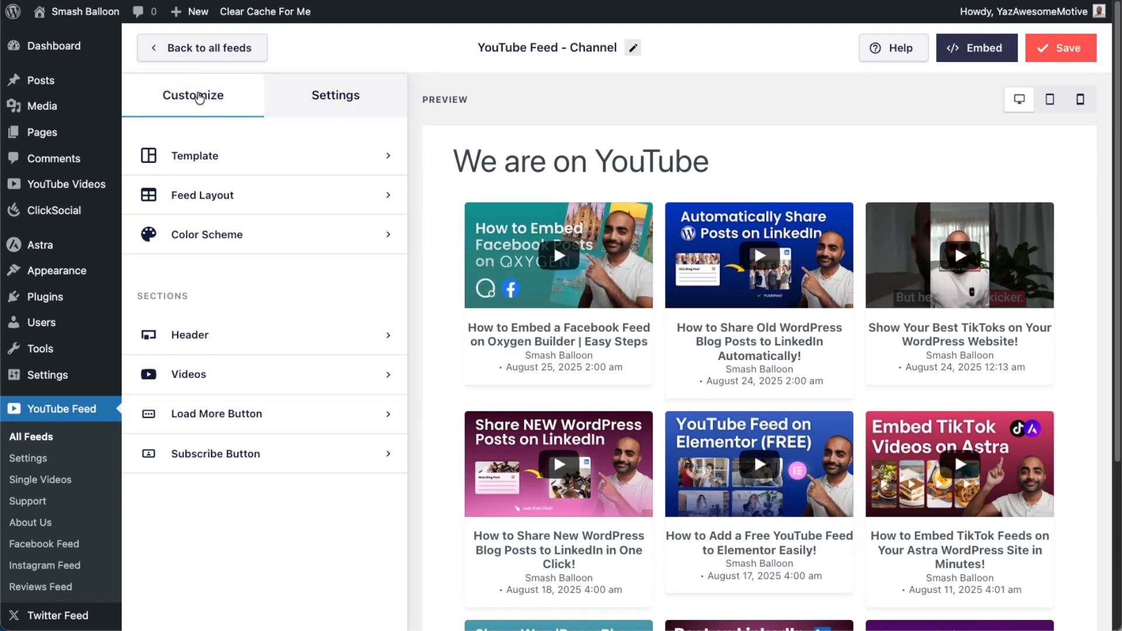
- Open the feed's header settings and change the header text to "Our Latest Videos"
{"action": "left_click", "coordinate": [215, 332]}
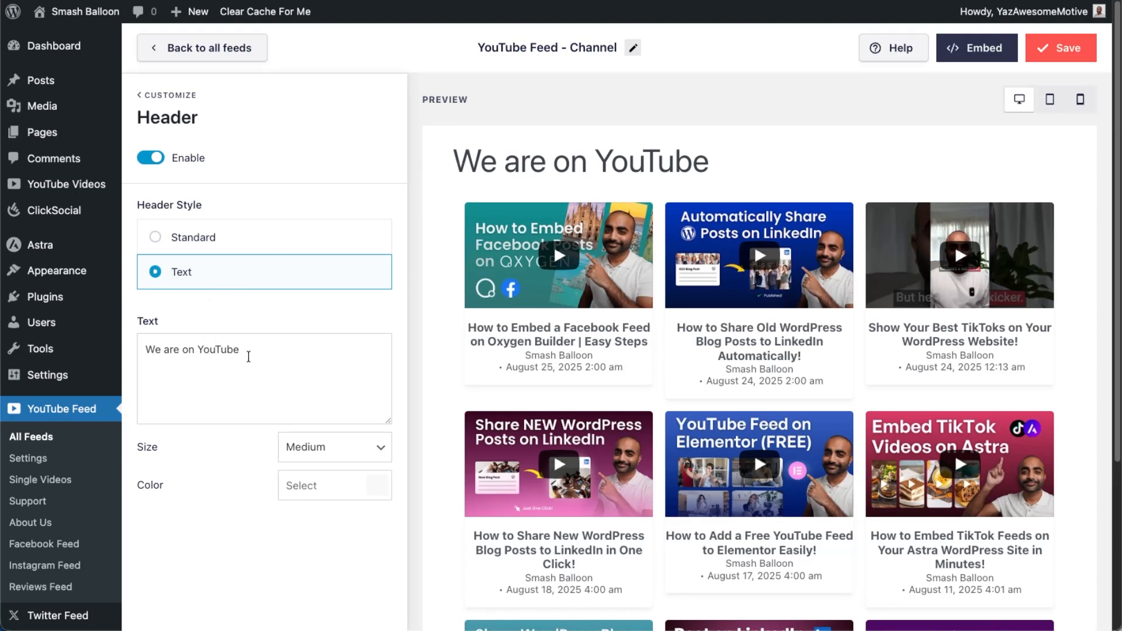
{"action": "triple_click", "coordinate": [253, 355]}
{"action": "type", "text": "Our Latest Videos"}
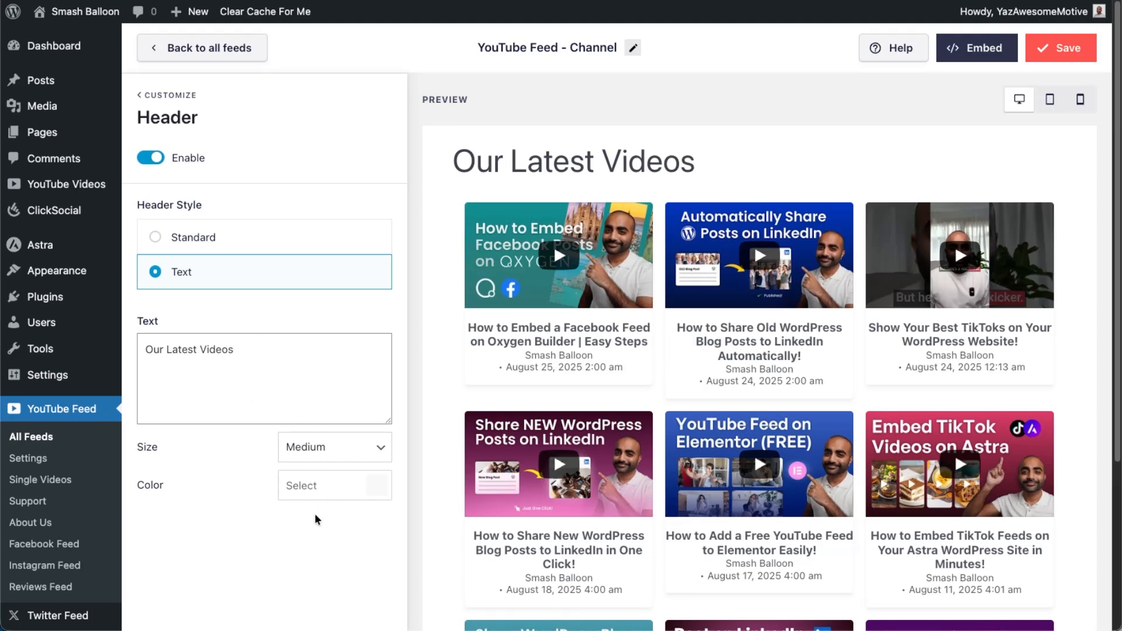
- Switch the header style to Standard, toggle the channel description and subscriber count off and on again, and save the feed
{"action": "left_click", "coordinate": [255, 248]}
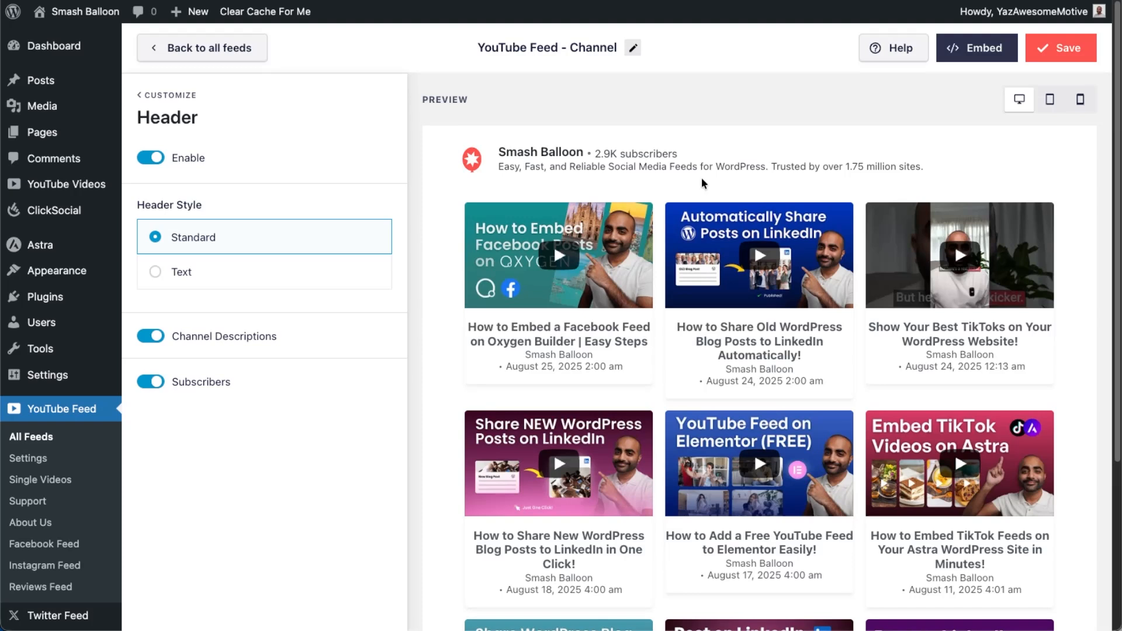
{"action": "left_click", "coordinate": [151, 338]}
{"action": "left_click", "coordinate": [151, 381]}
{"action": "left_click", "coordinate": [151, 382]}
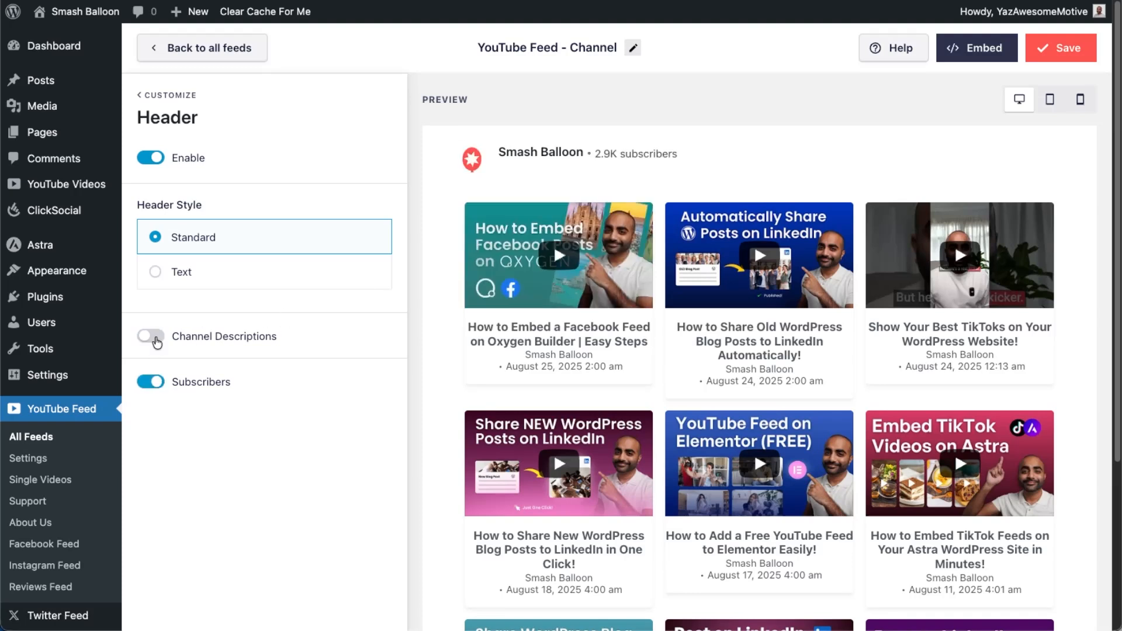
{"action": "left_click", "coordinate": [150, 336]}
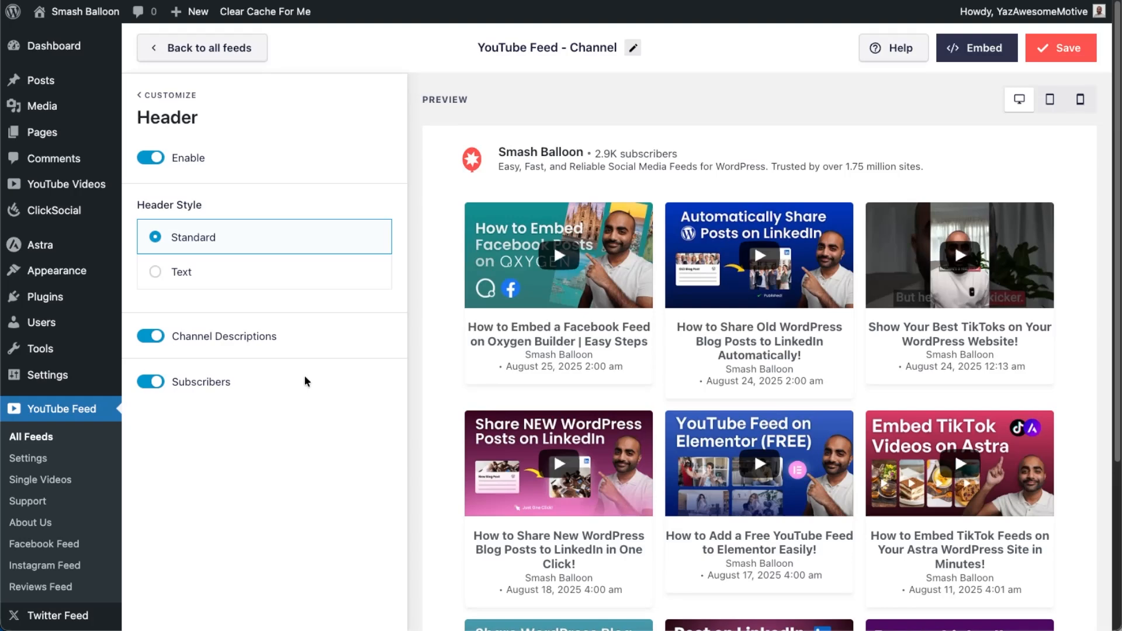
{"action": "left_click", "coordinate": [1060, 57]}
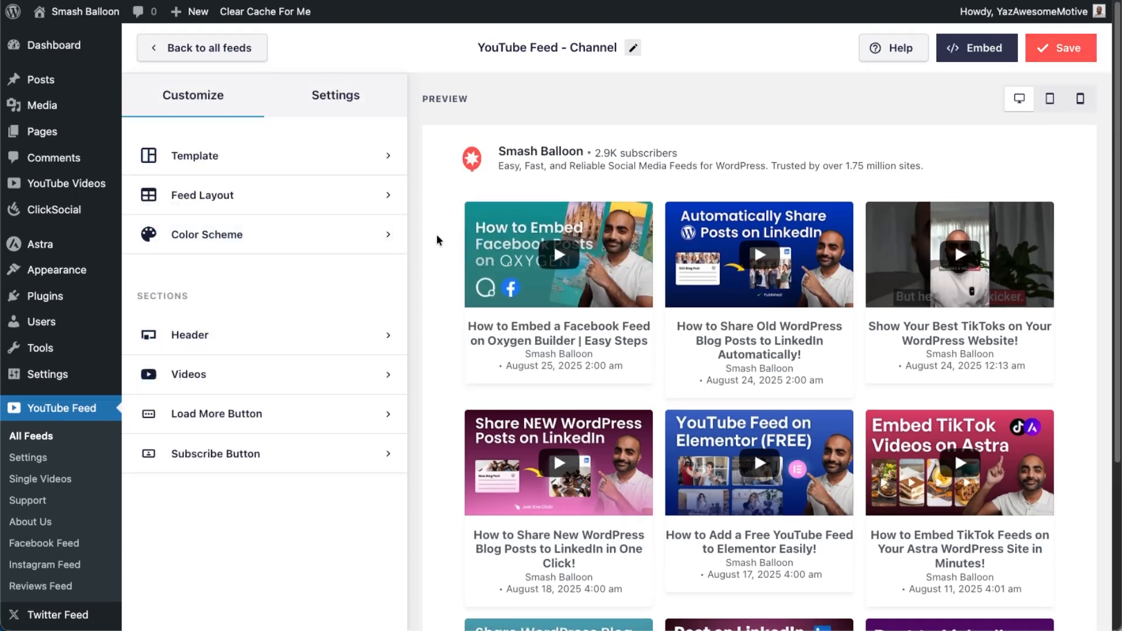
- Open the Load More button settings, disable the button and enable it again
{"action": "scroll", "coordinate": [436, 234], "scroll_direction": "down", "scroll_amount": 4}
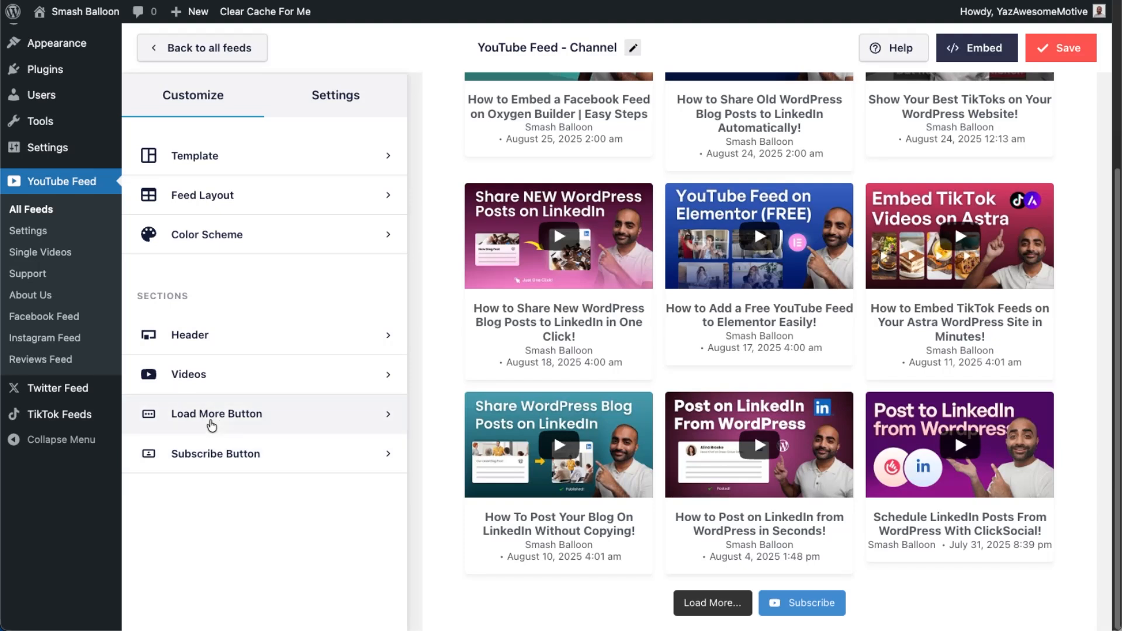
{"action": "left_click", "coordinate": [211, 422]}
{"action": "left_click", "coordinate": [151, 158]}
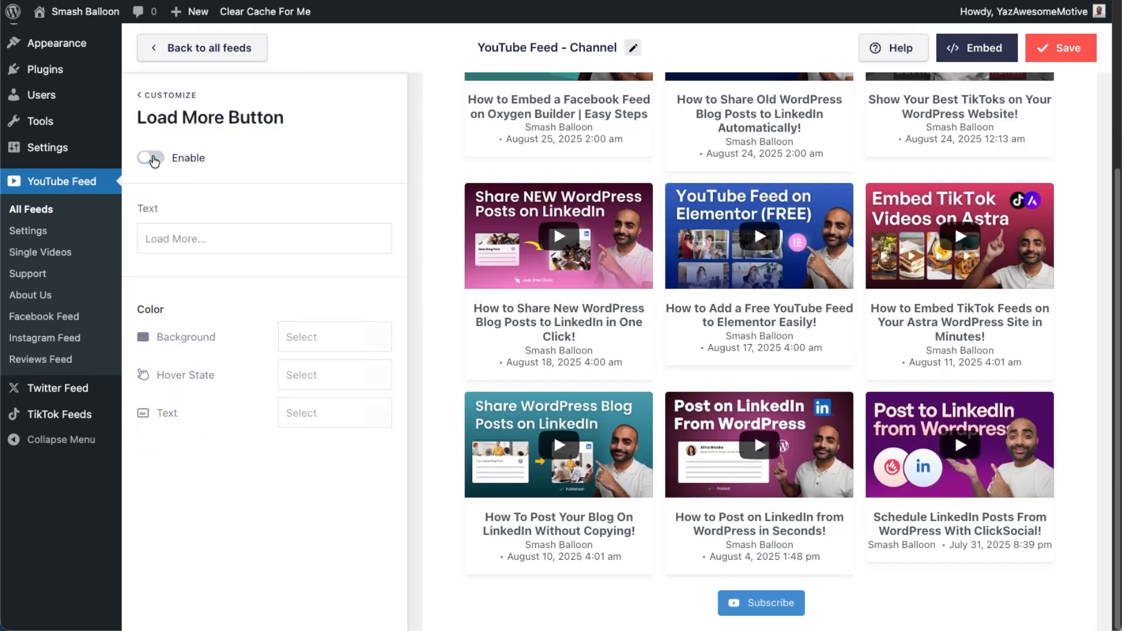
{"action": "left_click", "coordinate": [151, 158]}
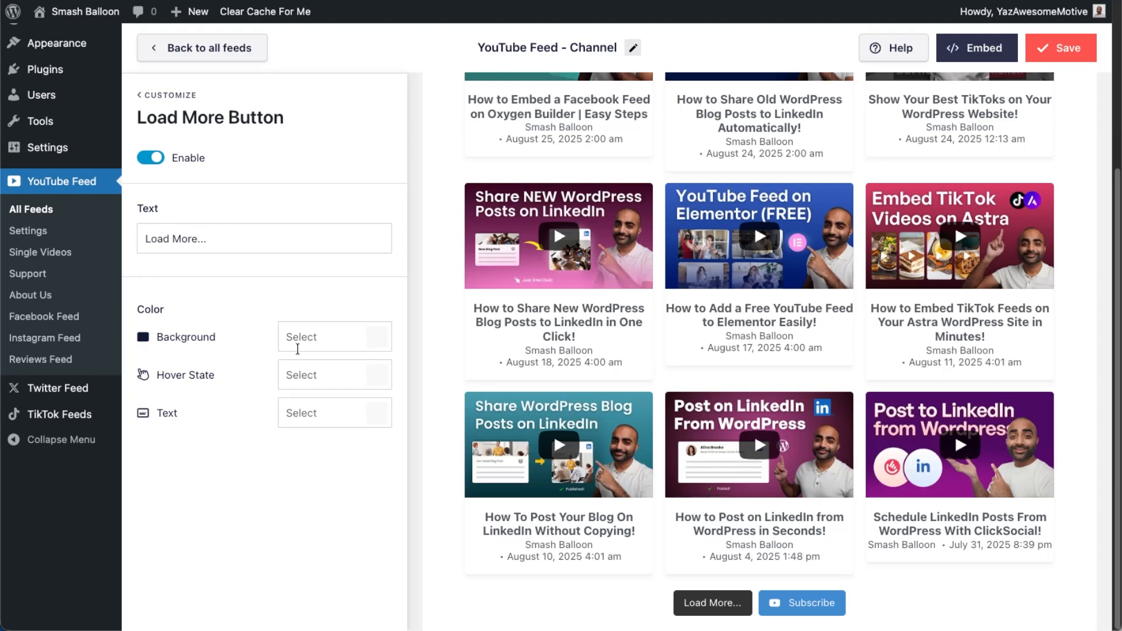
- Set the Load More button's background color to the dark gray #292626
{"action": "left_click", "coordinate": [375, 348]}
{"action": "left_click", "coordinate": [243, 456]}
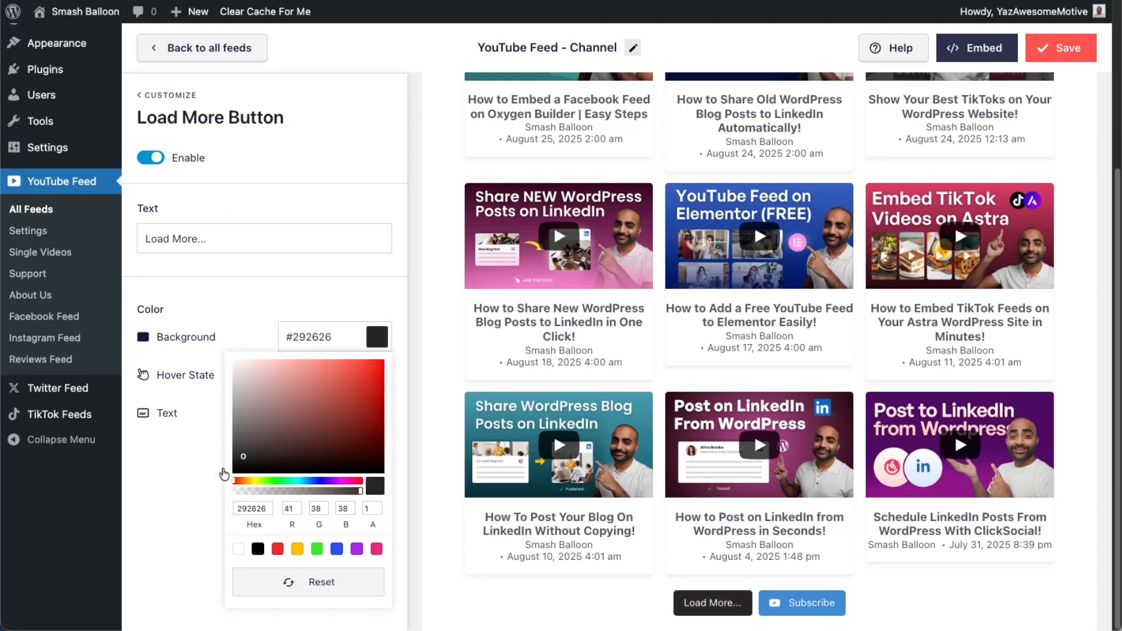
{"action": "left_click_drag", "start_coordinate": [224, 474], "coordinate": [220, 480]}
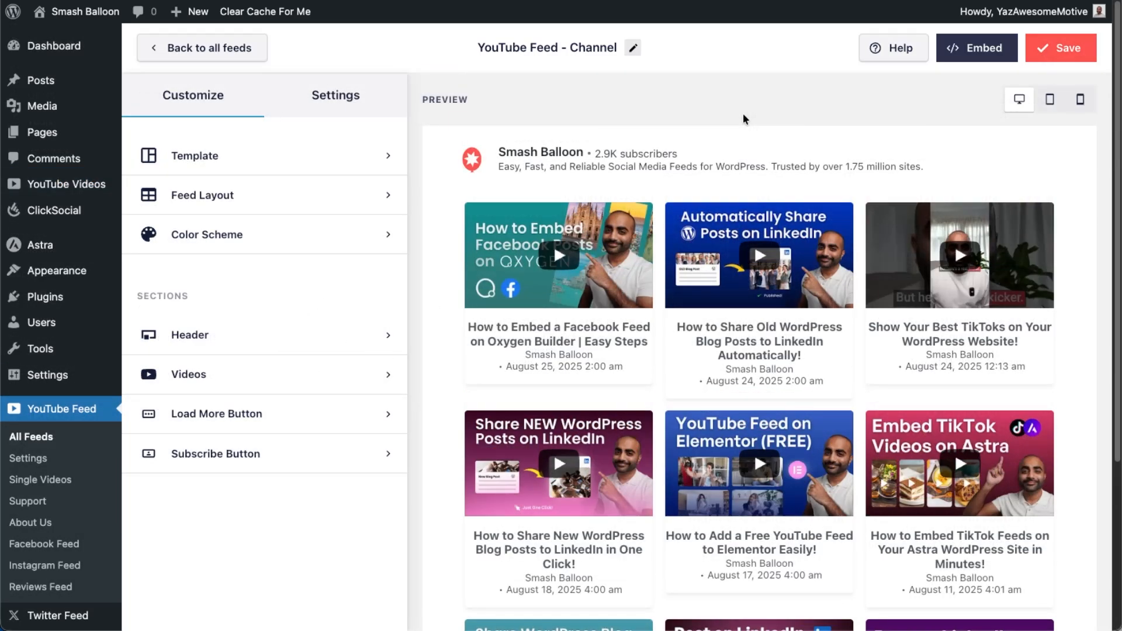
- Open the feed's Filters and Moderation settings to examine the allowed words, blocked words and hidden video options
{"action": "left_click", "coordinate": [381, 105]}
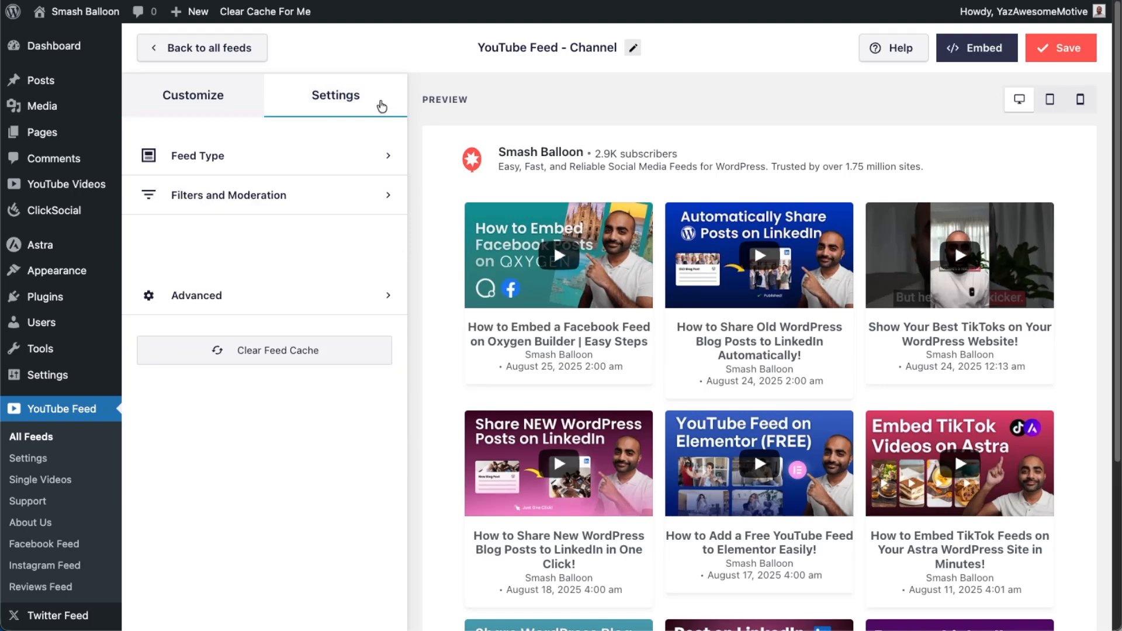
{"action": "left_click", "coordinate": [288, 206]}
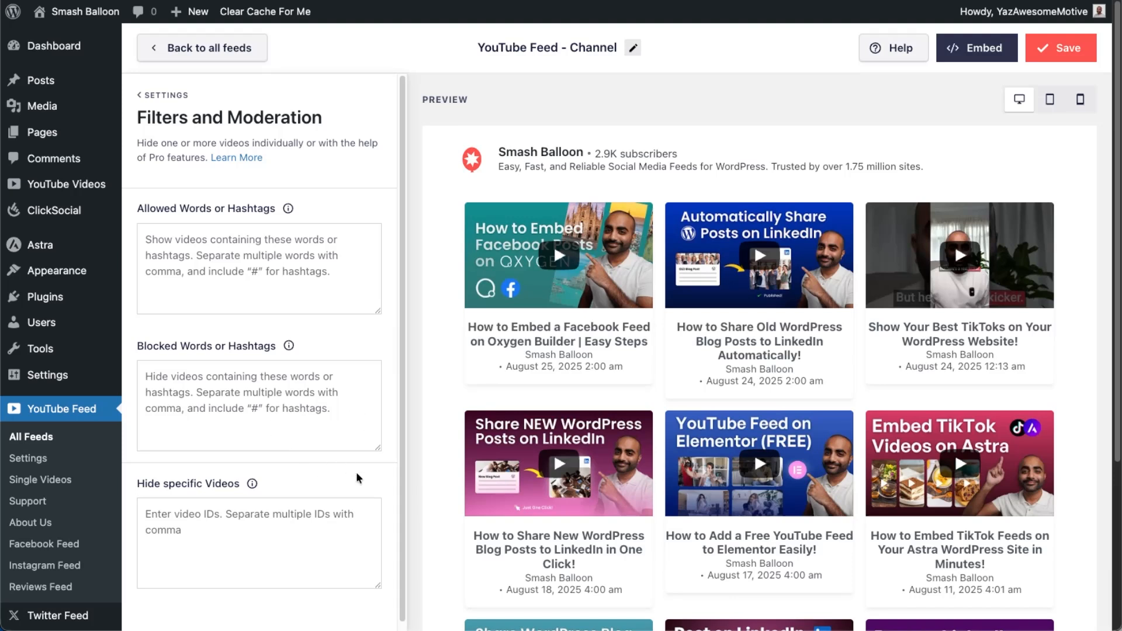
- Save the customized feed and copy its embed shortcode [youtube-feed feed=2]
{"action": "left_click", "coordinate": [1077, 54]}
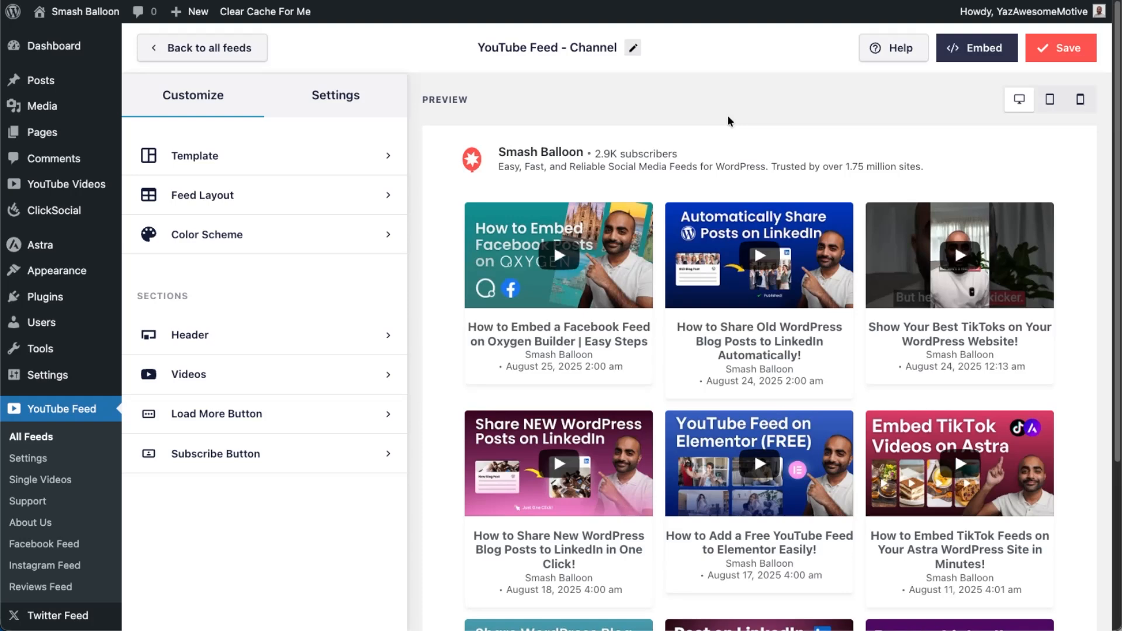
{"action": "left_click", "coordinate": [964, 49]}
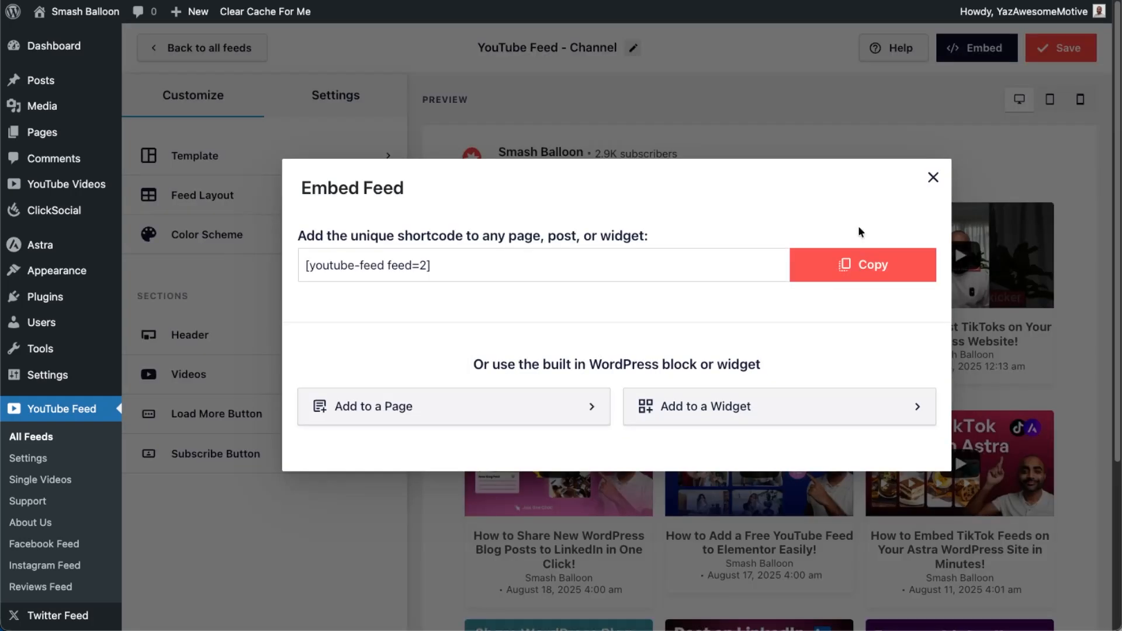
{"action": "left_click", "coordinate": [836, 264]}
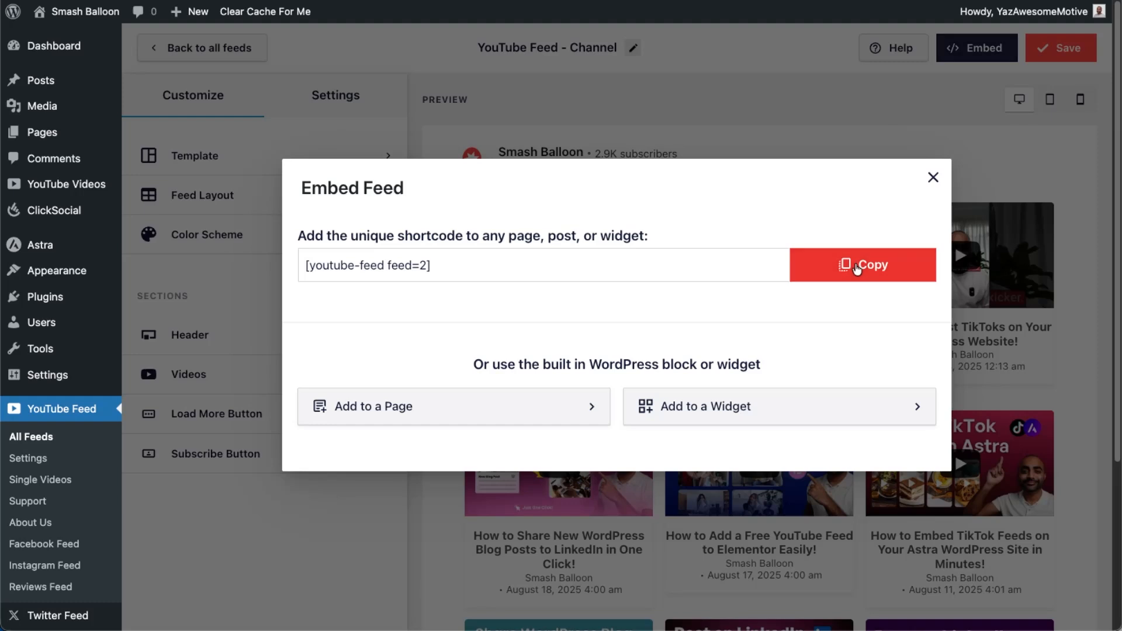
- Choose to add the feed to the existing YouTube Feed page and open that page for editing
{"action": "left_click", "coordinate": [486, 404]}
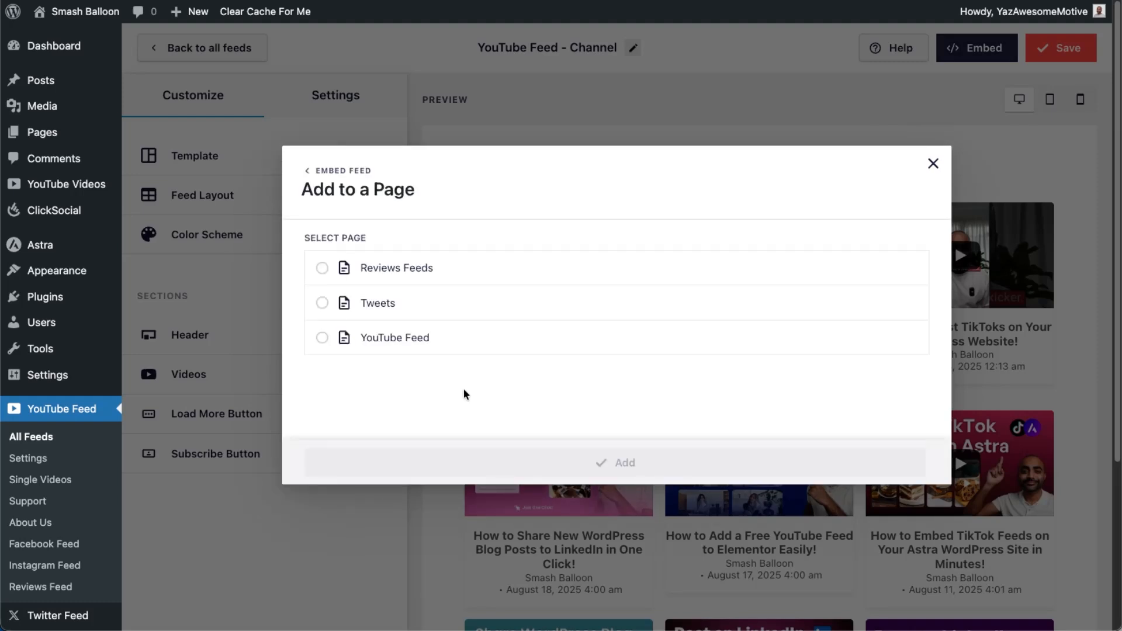
{"action": "left_click", "coordinate": [392, 338]}
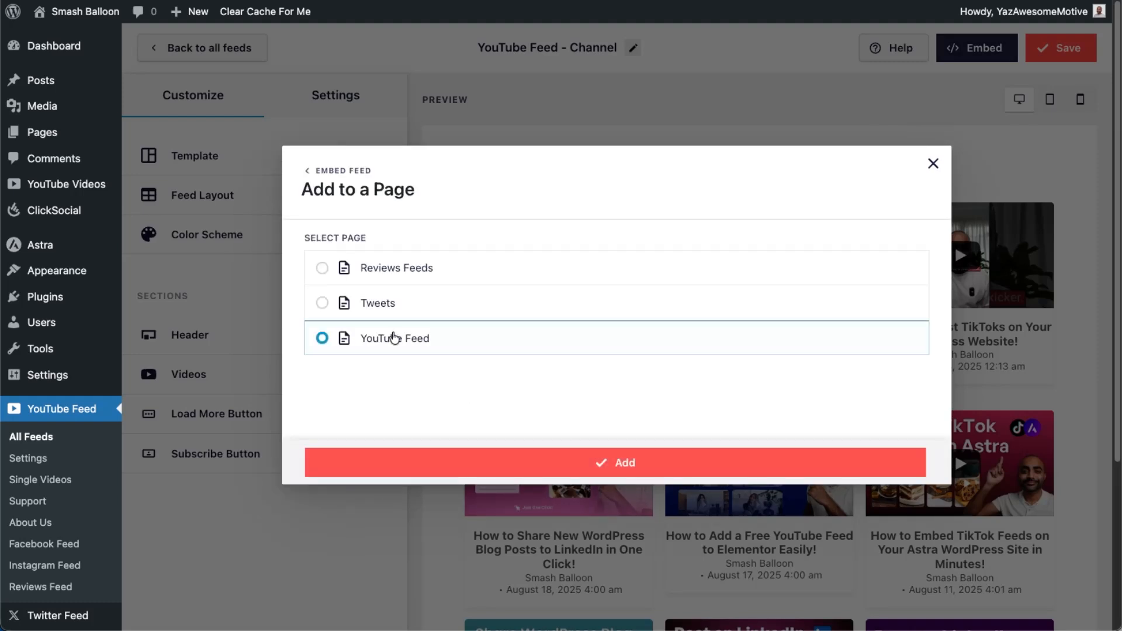
{"action": "left_click", "coordinate": [623, 462]}
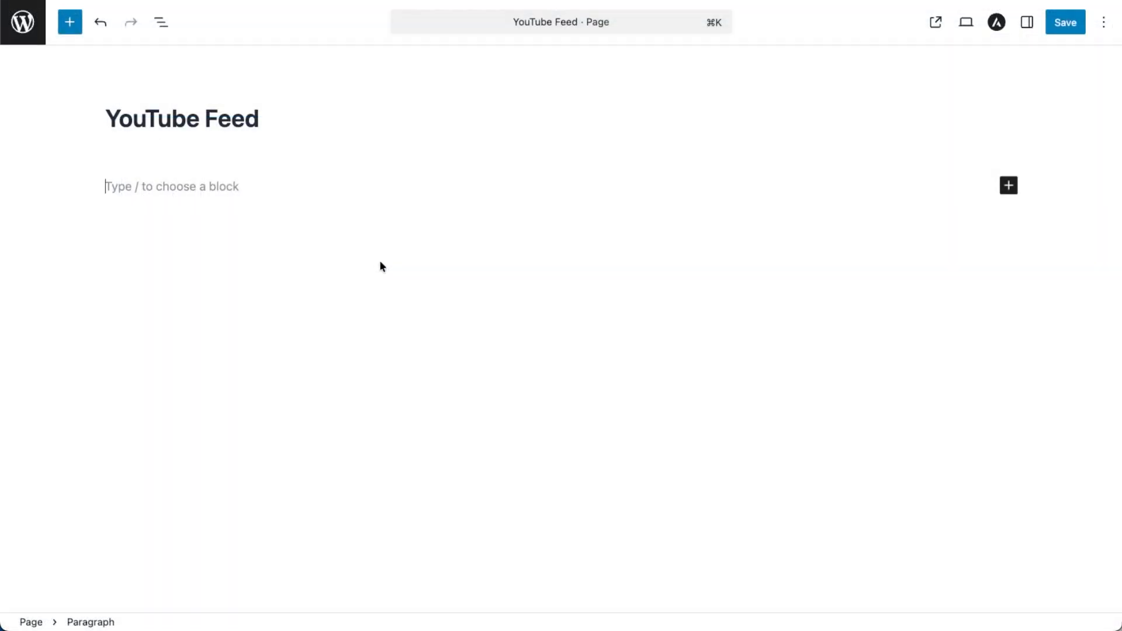
- Try embedding the feed through a Shortcode block containing [youtube-feed feed=2], and delete the block again
{"action": "type", "text": "/short"}
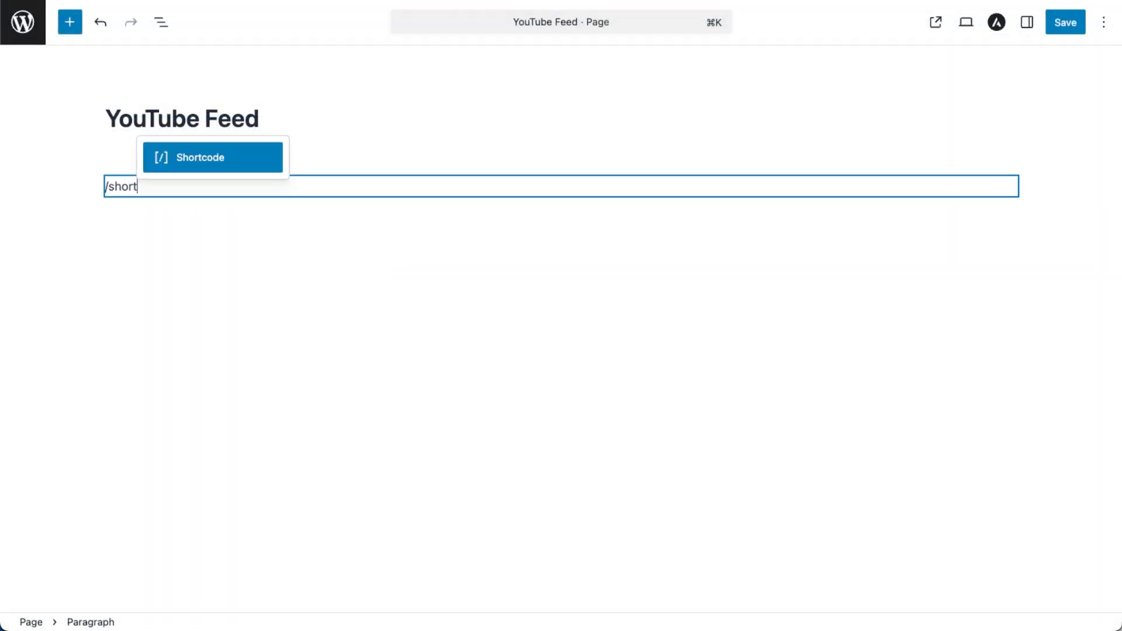
{"action": "key", "text": "Return"}
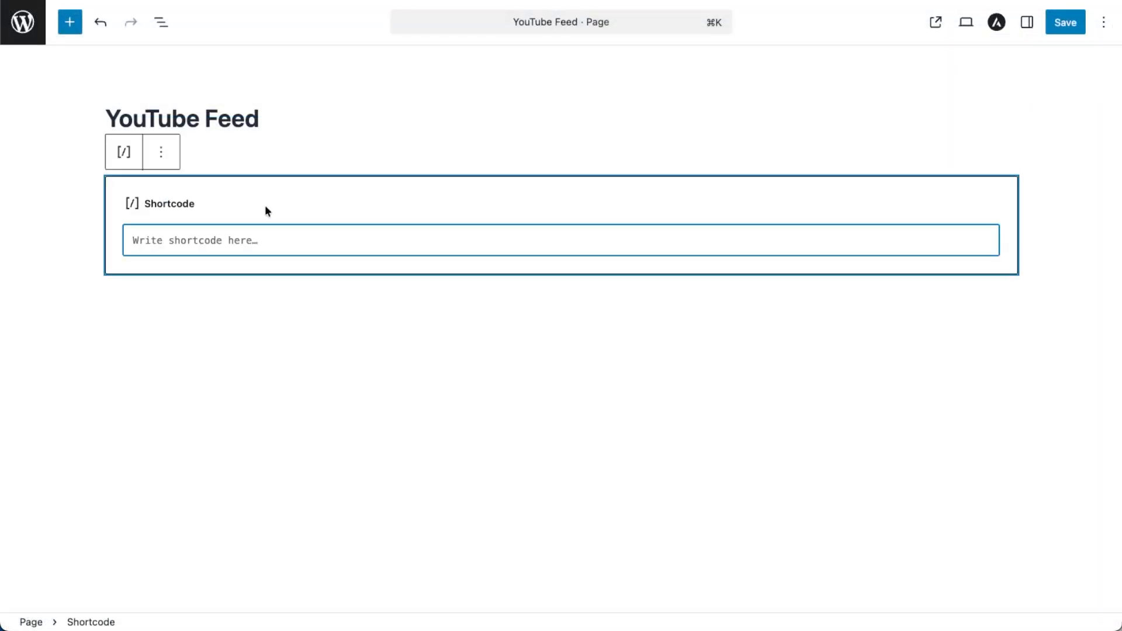
{"action": "key", "text": "super+v"}
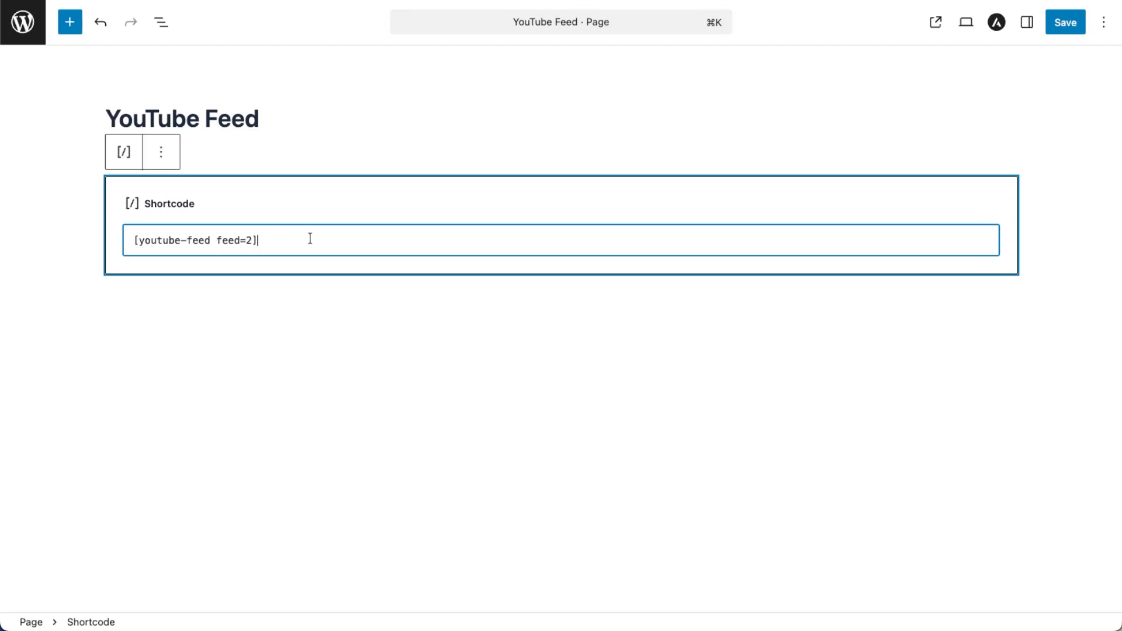
{"action": "left_click", "coordinate": [346, 214]}
{"action": "key", "text": "BackSpace"}
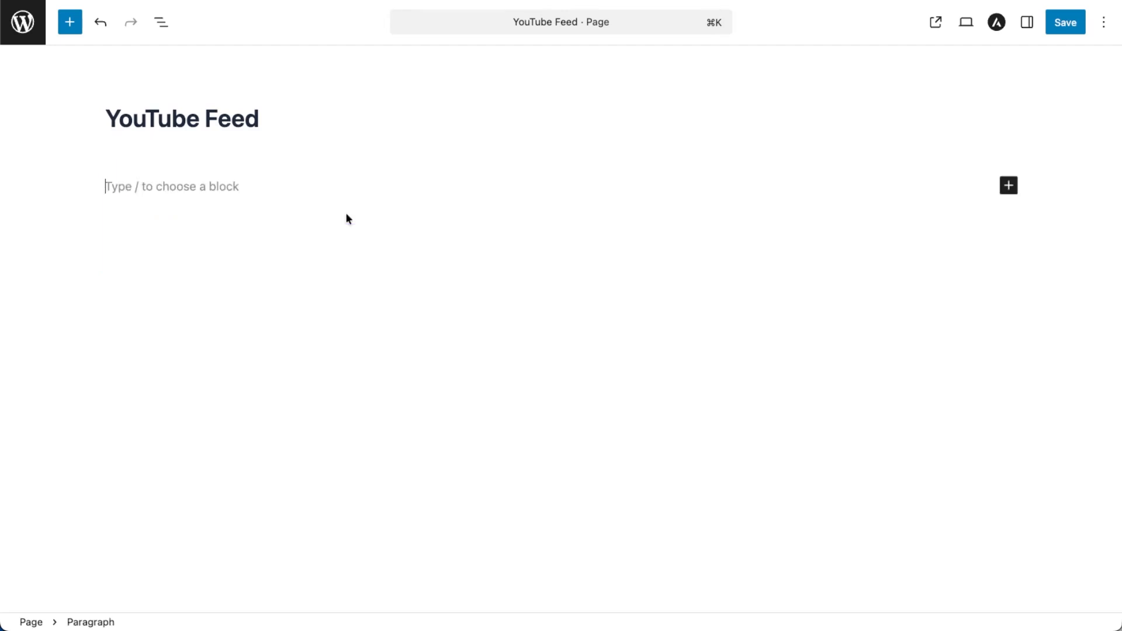
- Insert a Feeds for YouTube block on the YouTube Feed page, check the embedded videos and save the page
{"action": "left_click", "coordinate": [340, 185]}
{"action": "type", "text": "/fe"}
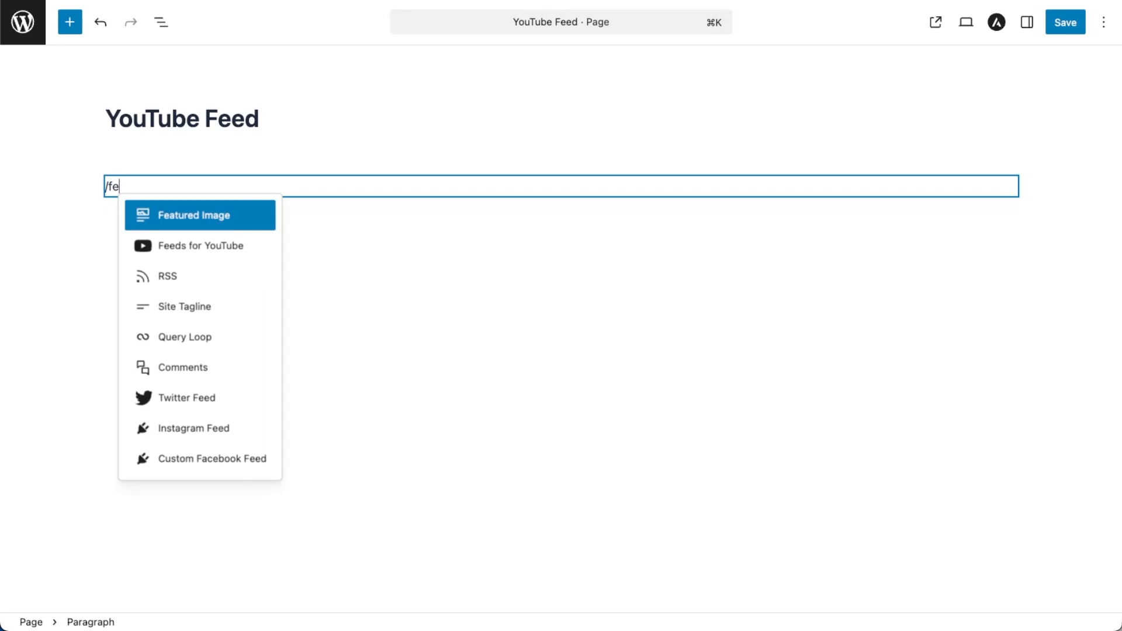
{"action": "key", "text": "Down"}
{"action": "key", "text": "Return"}
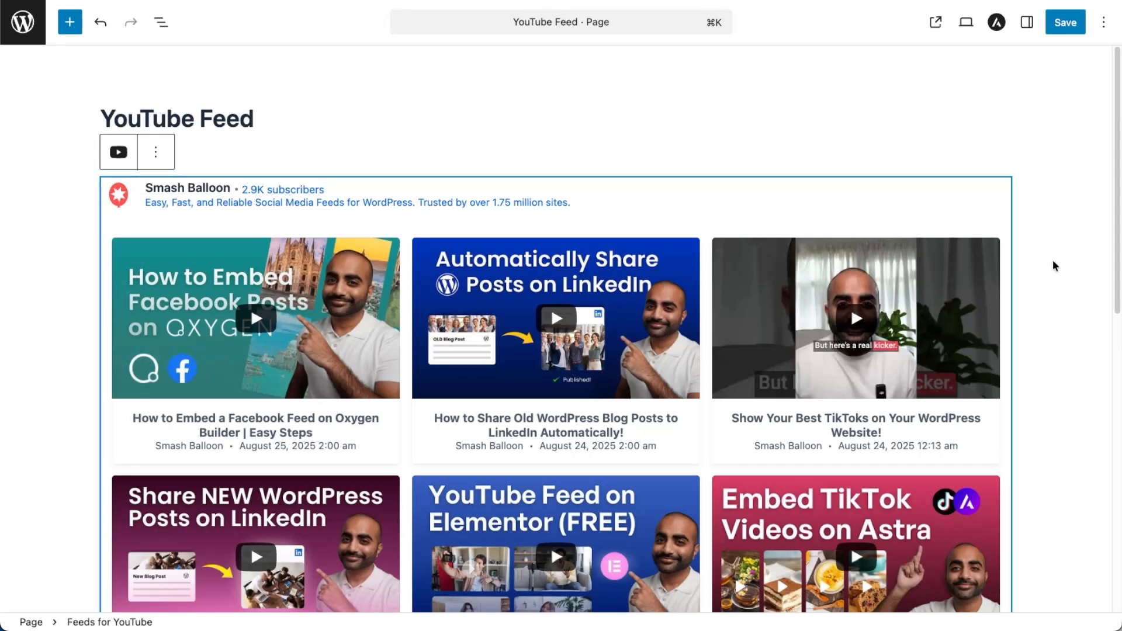
{"action": "scroll", "coordinate": [1051, 275], "scroll_direction": "down", "scroll_amount": 1}
{"action": "scroll", "coordinate": [1051, 276], "scroll_direction": "down", "scroll_amount": 5}
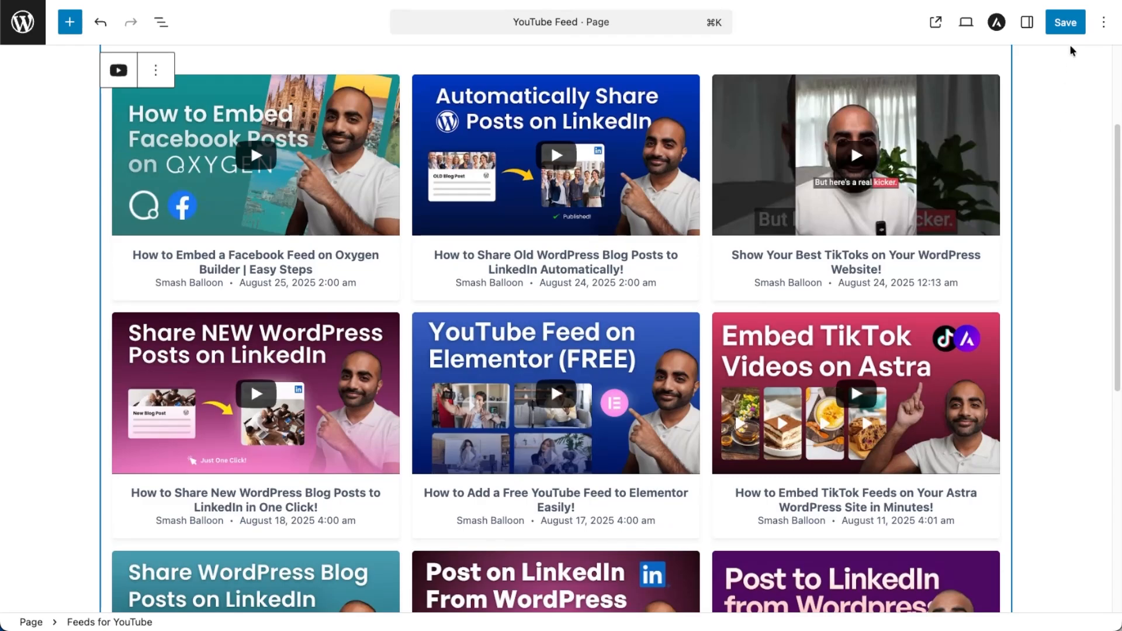
{"action": "left_click", "coordinate": [1072, 27]}
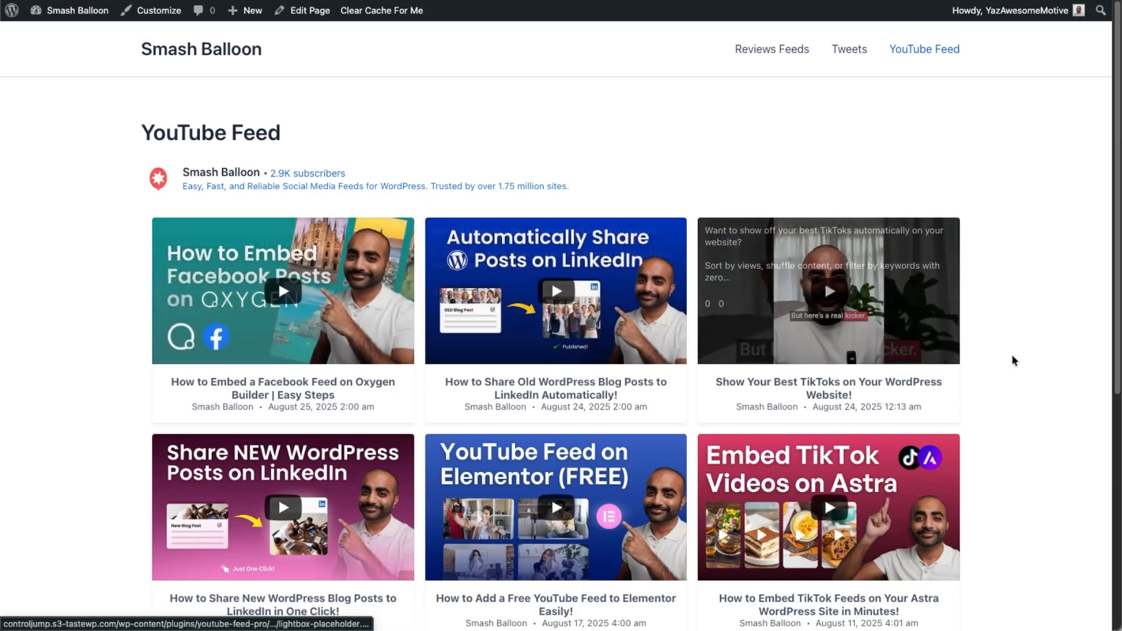
- On the published page, play the "Schedule LinkedIn Posts From WordPress With ClickSocial!" video, pause it and test its Learn More link
{"action": "scroll", "coordinate": [997, 315], "scroll_direction": "down", "scroll_amount": 5}
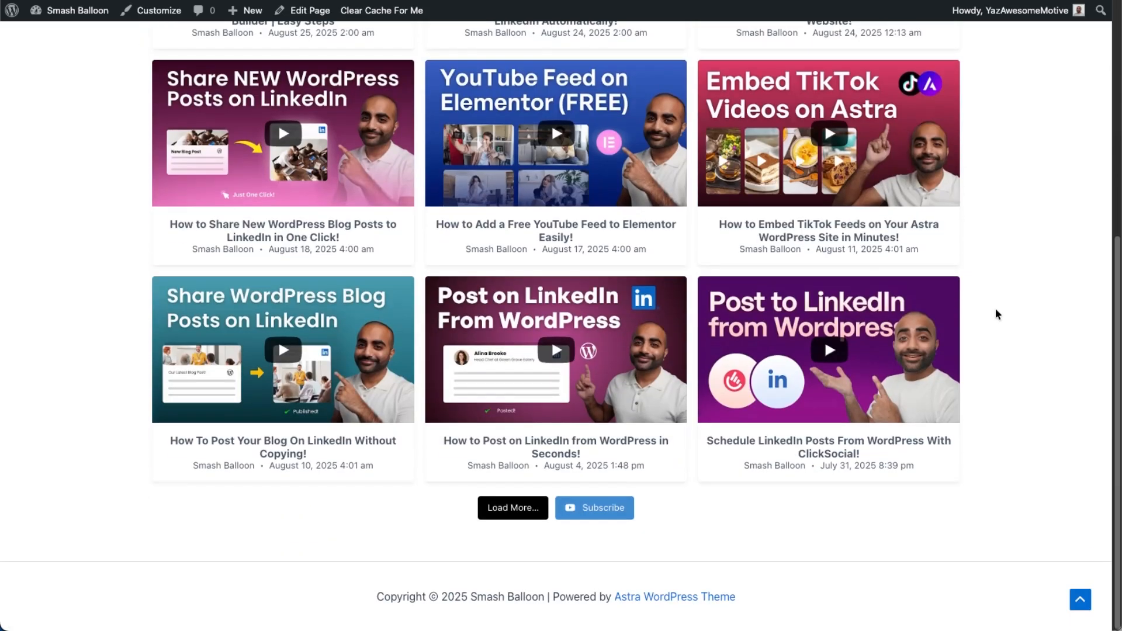
{"action": "left_click", "coordinate": [803, 358]}
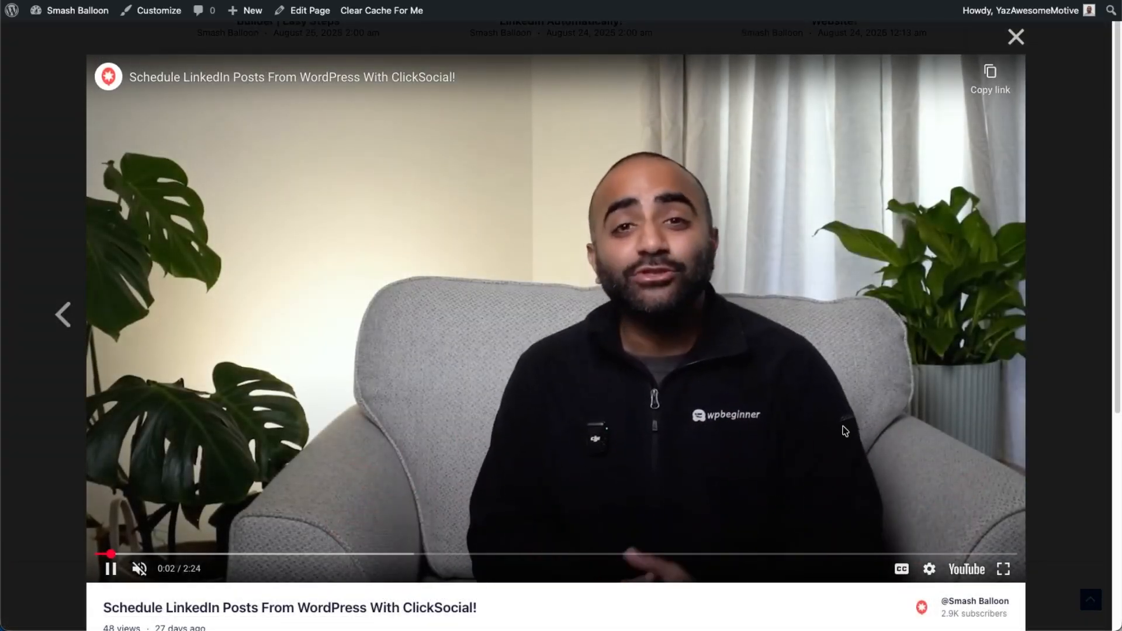
{"action": "left_click", "coordinate": [952, 415]}
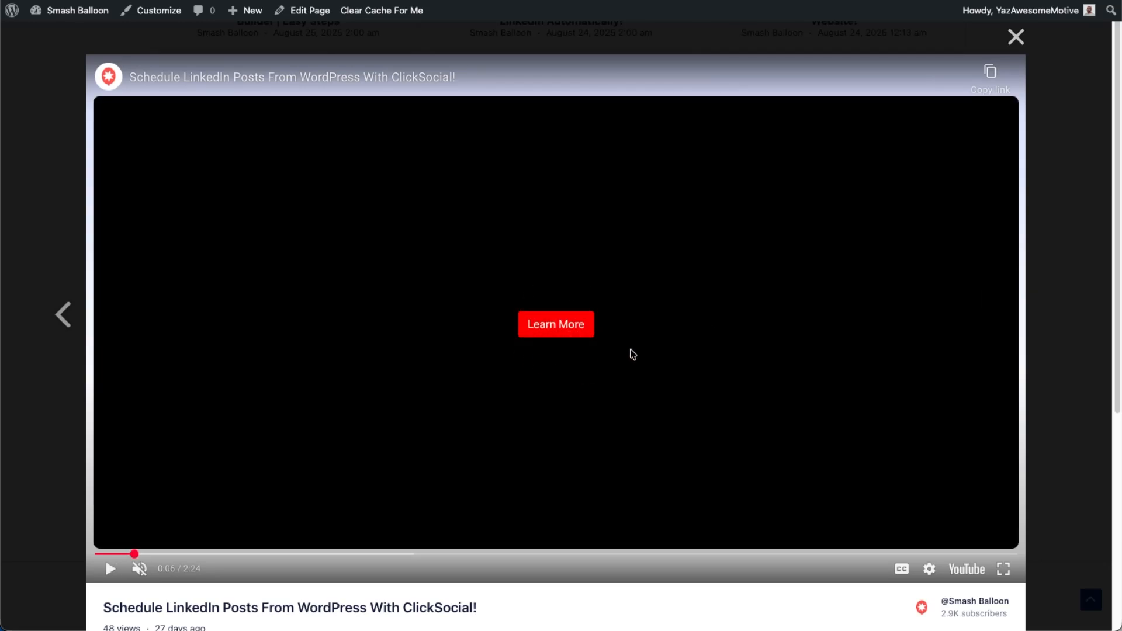
{"action": "left_click", "coordinate": [567, 331]}
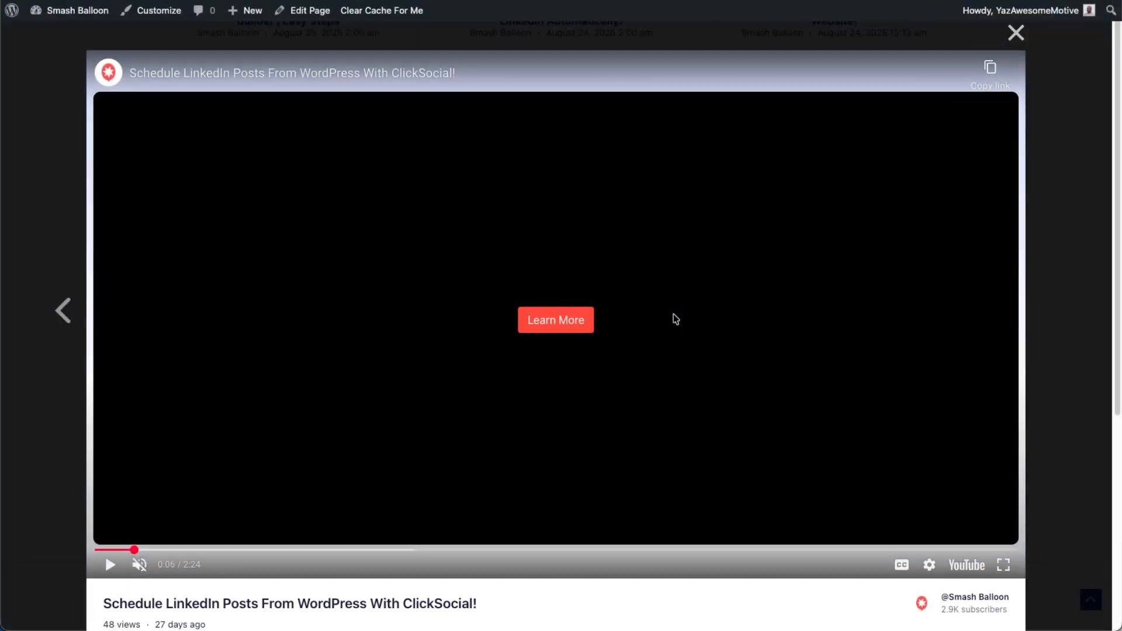
- Expand the video's description in the lightbox and look through its text and links
{"action": "scroll", "coordinate": [676, 319], "scroll_direction": "down", "scroll_amount": 5}
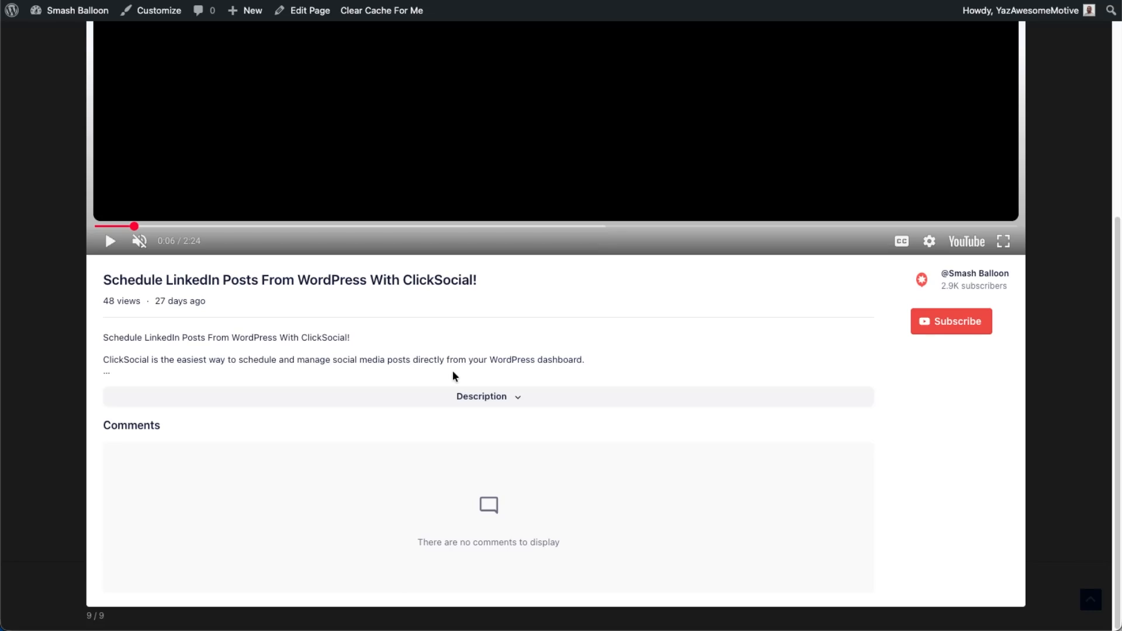
{"action": "left_click", "coordinate": [482, 396]}
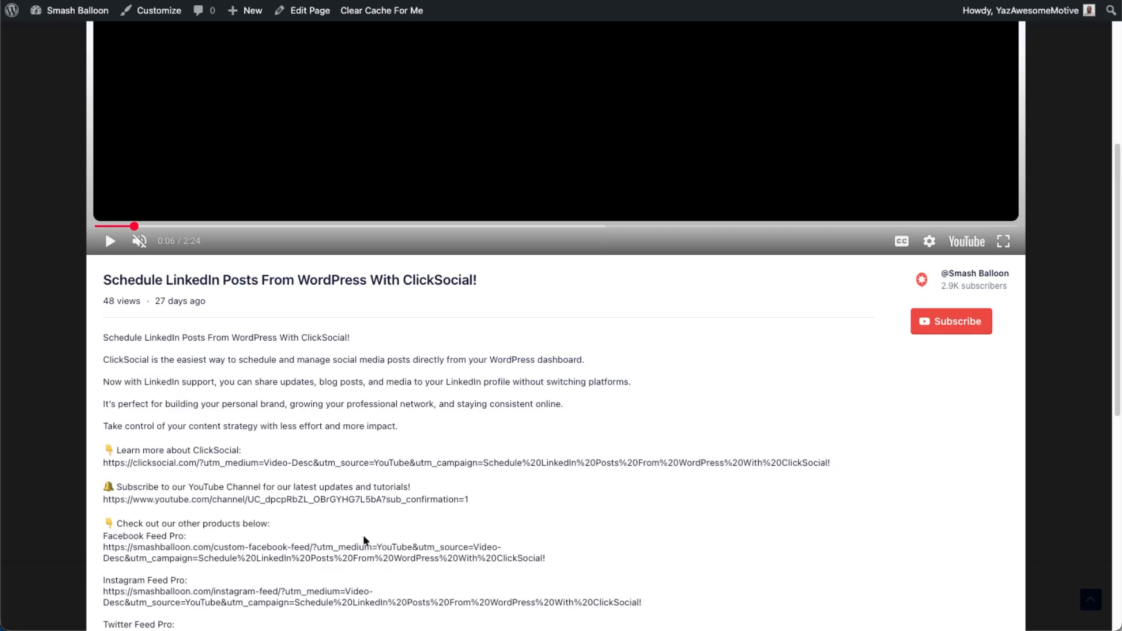
{"action": "scroll", "coordinate": [453, 546], "scroll_direction": "down", "scroll_amount": 3}
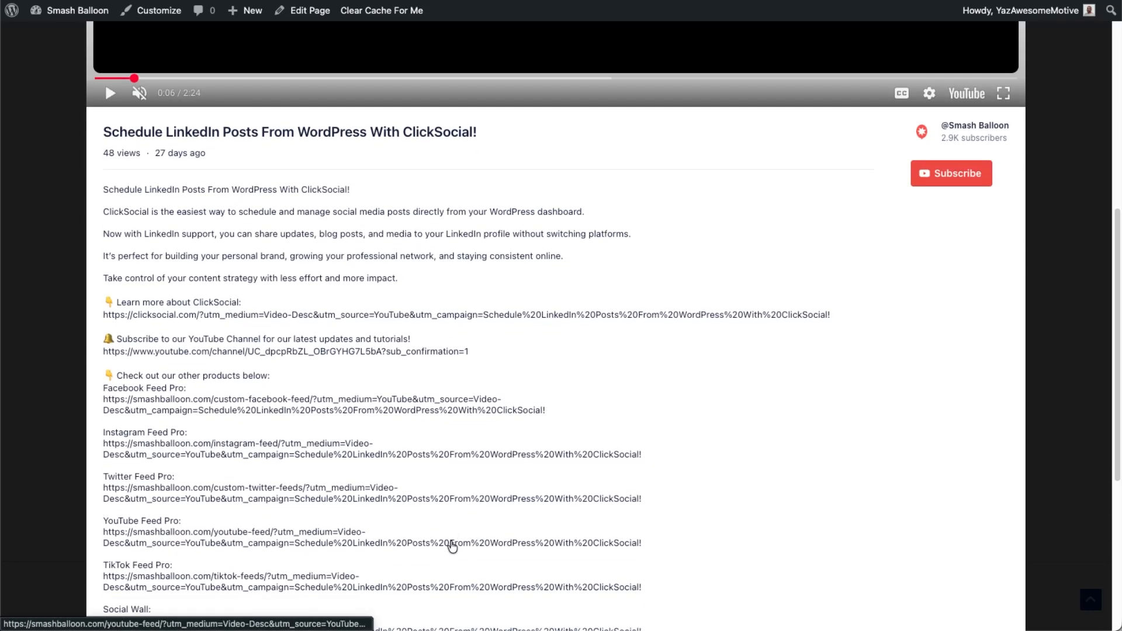
{"action": "scroll", "coordinate": [453, 544], "scroll_direction": "up", "scroll_amount": 4}
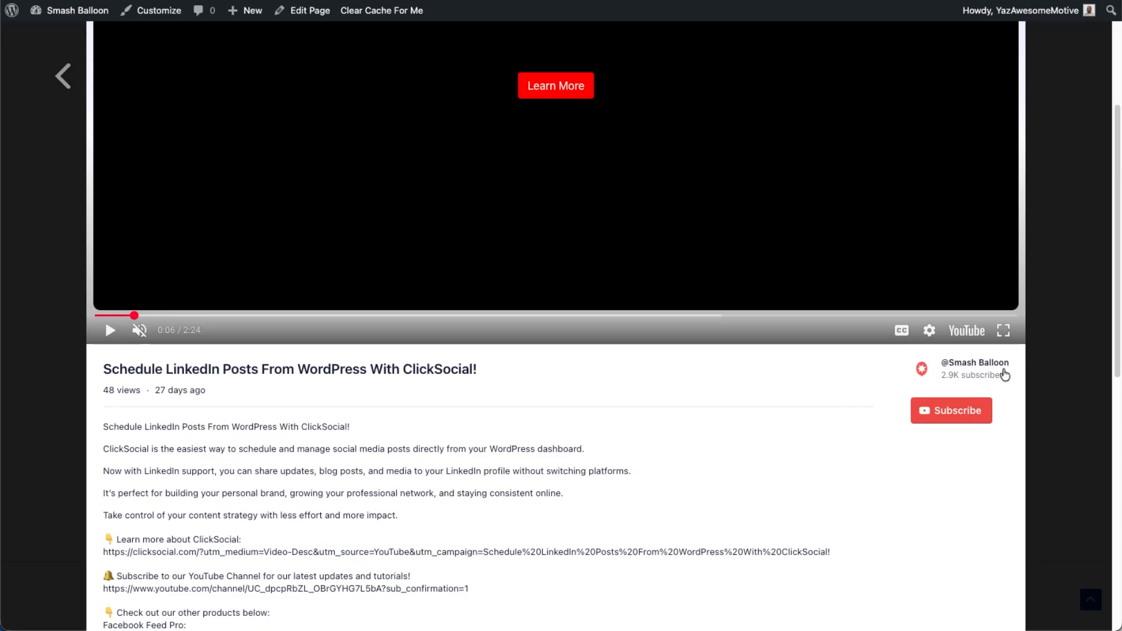
- Subscribe to the Smash Balloon channel from the video lightbox, confirm the subscription, and collapse the video's description
{"action": "left_click", "coordinate": [950, 419]}
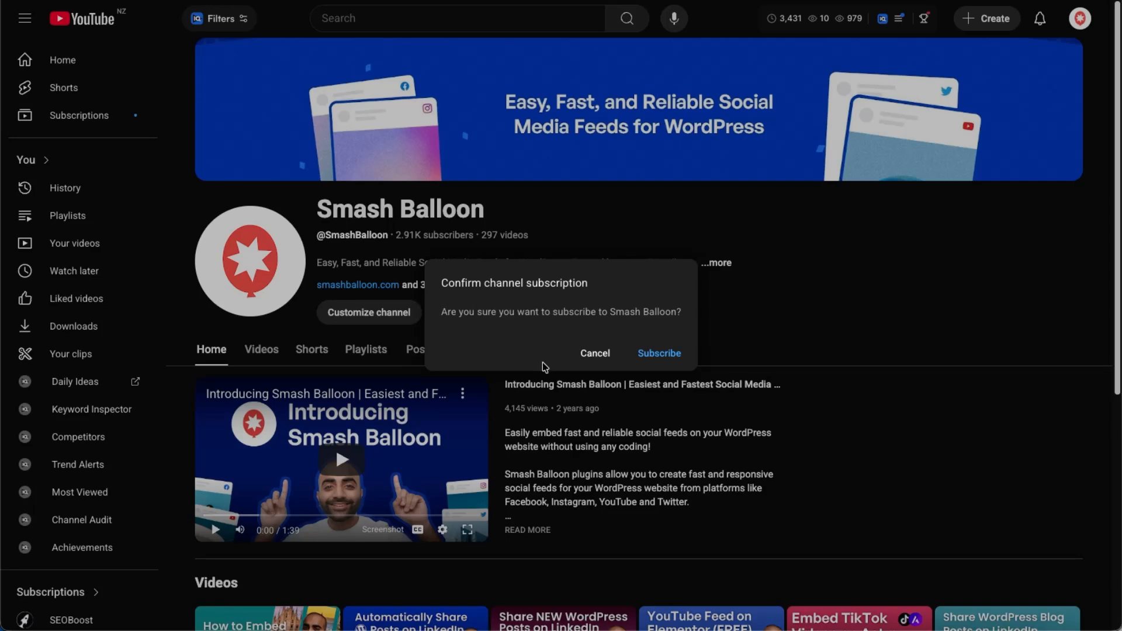
{"action": "left_click", "coordinate": [648, 354]}
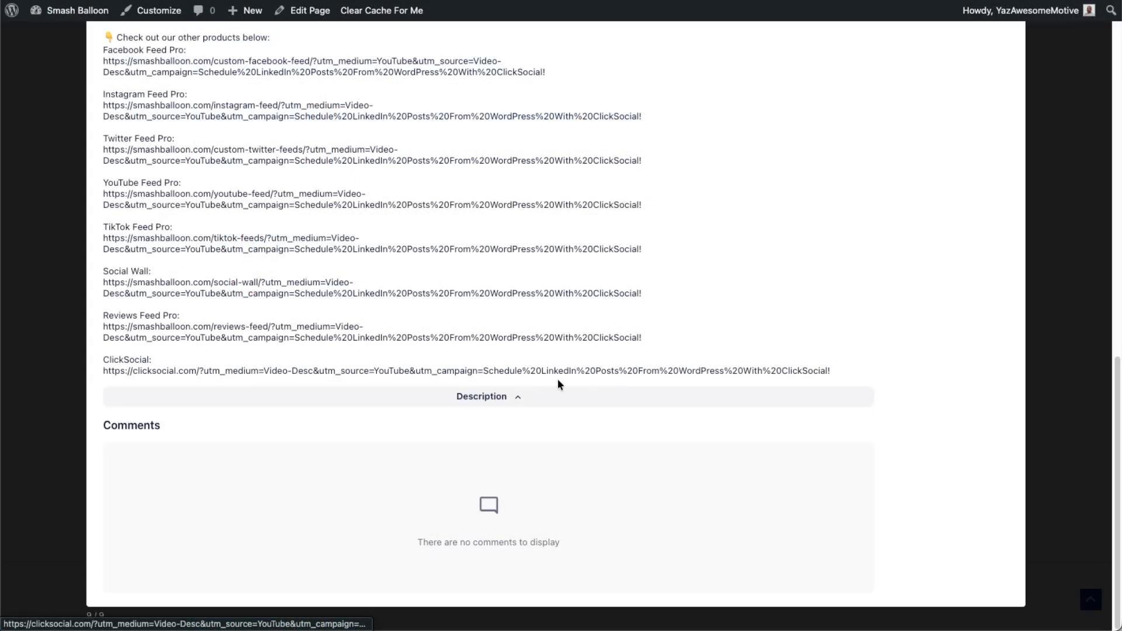
{"action": "left_click", "coordinate": [558, 393]}
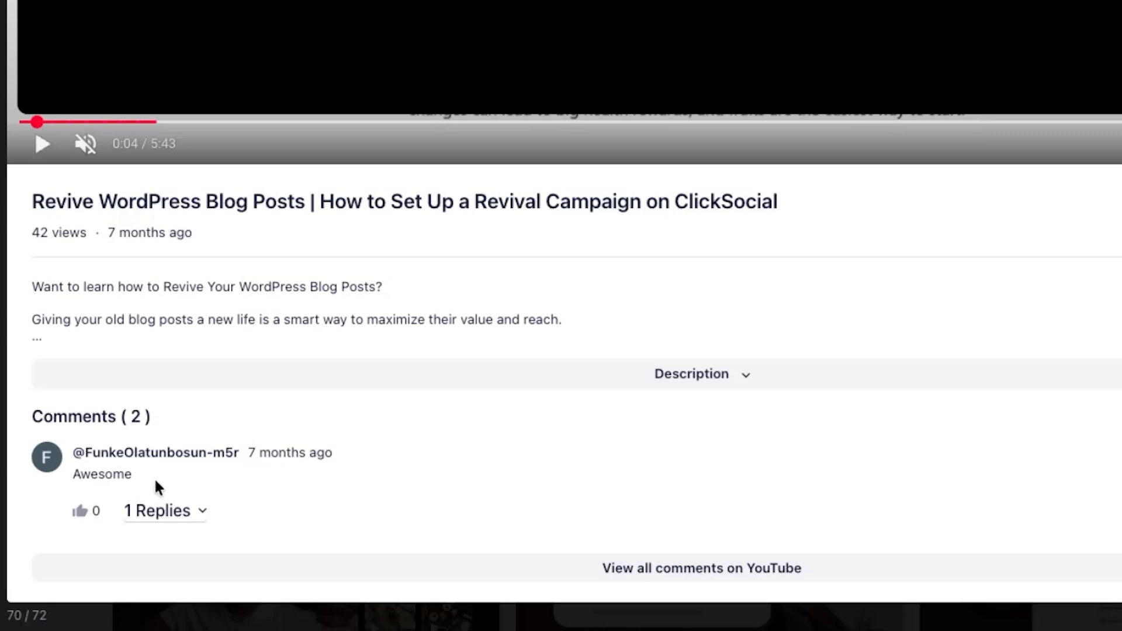
- Expand the replies under the comment on the "Revive WordPress Blog Posts" video and close the lightbox
{"action": "left_click", "coordinate": [185, 512]}
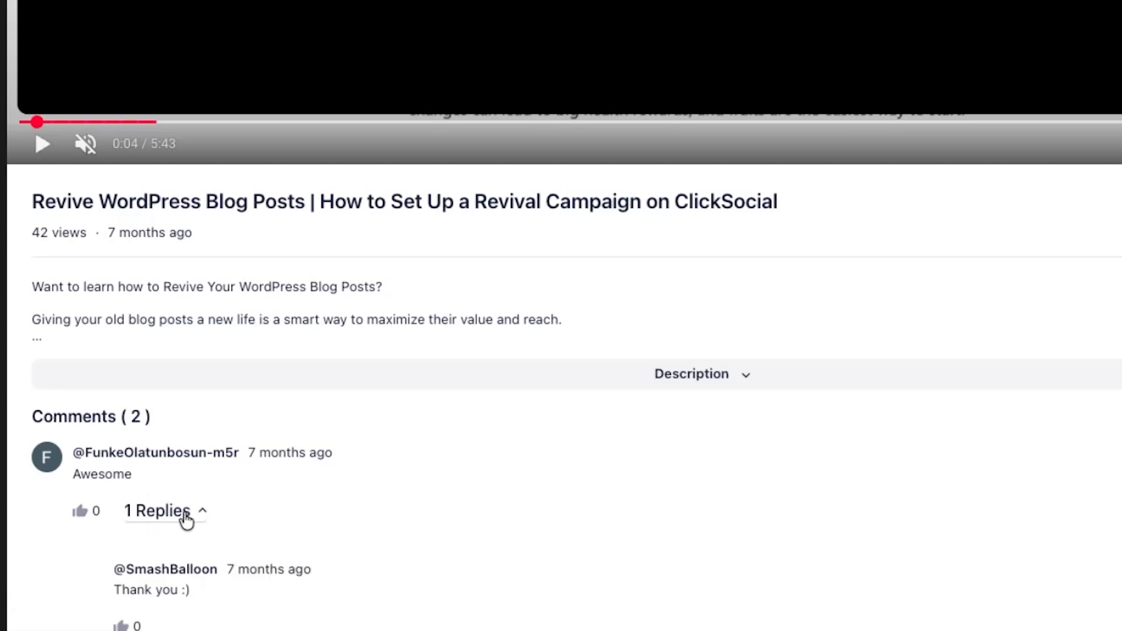
{"action": "scroll", "coordinate": [225, 516], "scroll_direction": "down", "scroll_amount": 2}
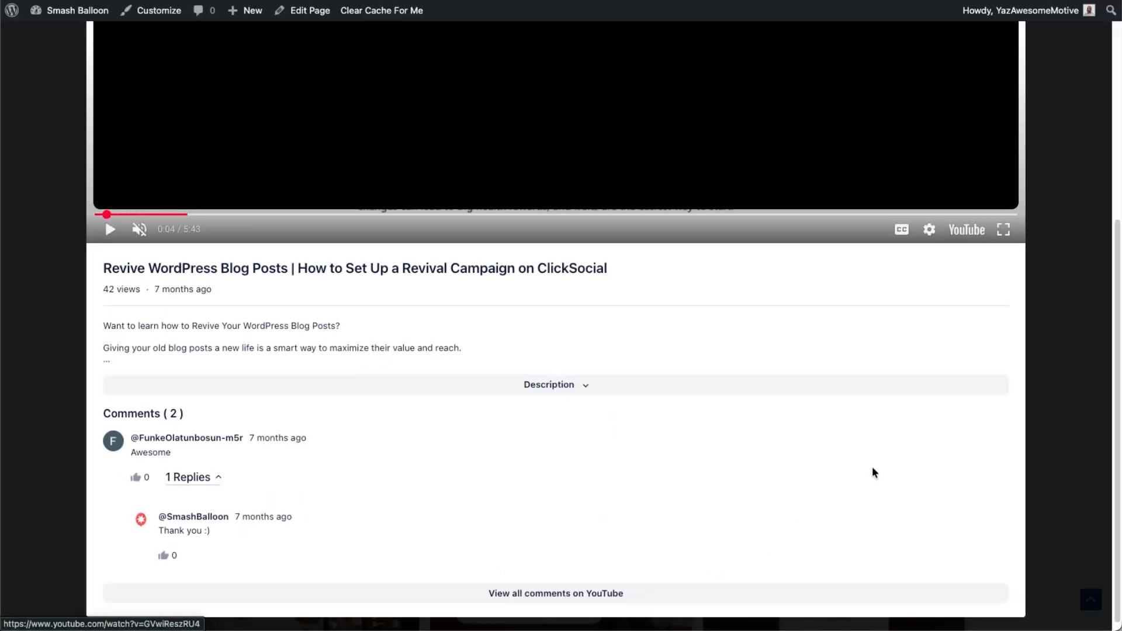
{"action": "left_click", "coordinate": [1067, 355]}
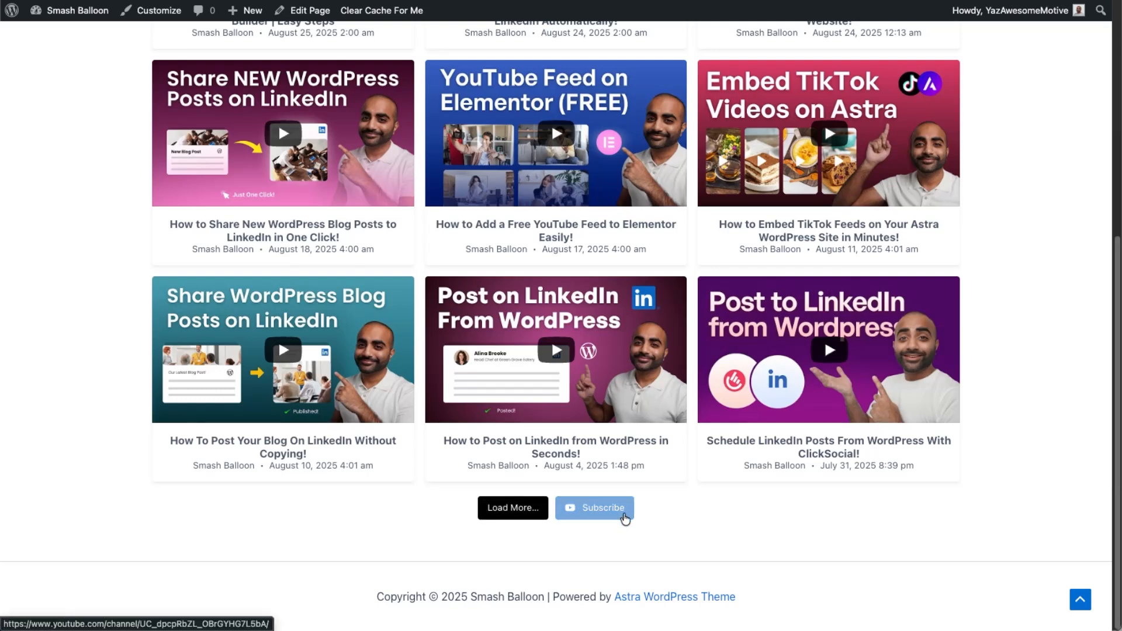
- Load more videos into the published feed and look through them before returning to the page's beginning
{"action": "left_click", "coordinate": [514, 518]}
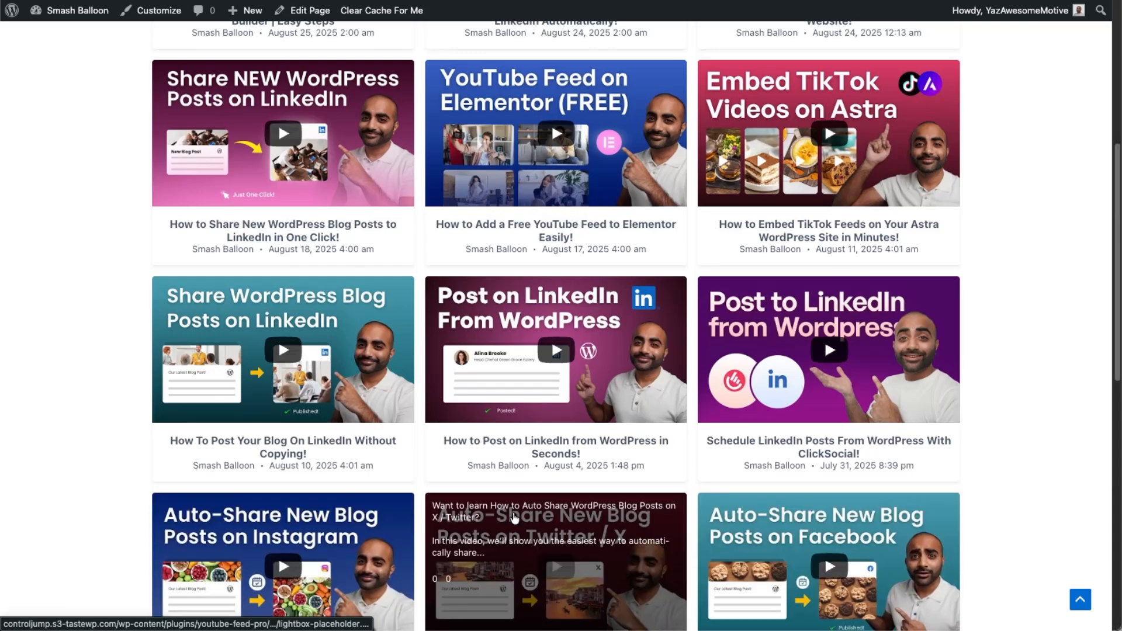
{"action": "scroll", "coordinate": [515, 518], "scroll_direction": "down", "scroll_amount": 6}
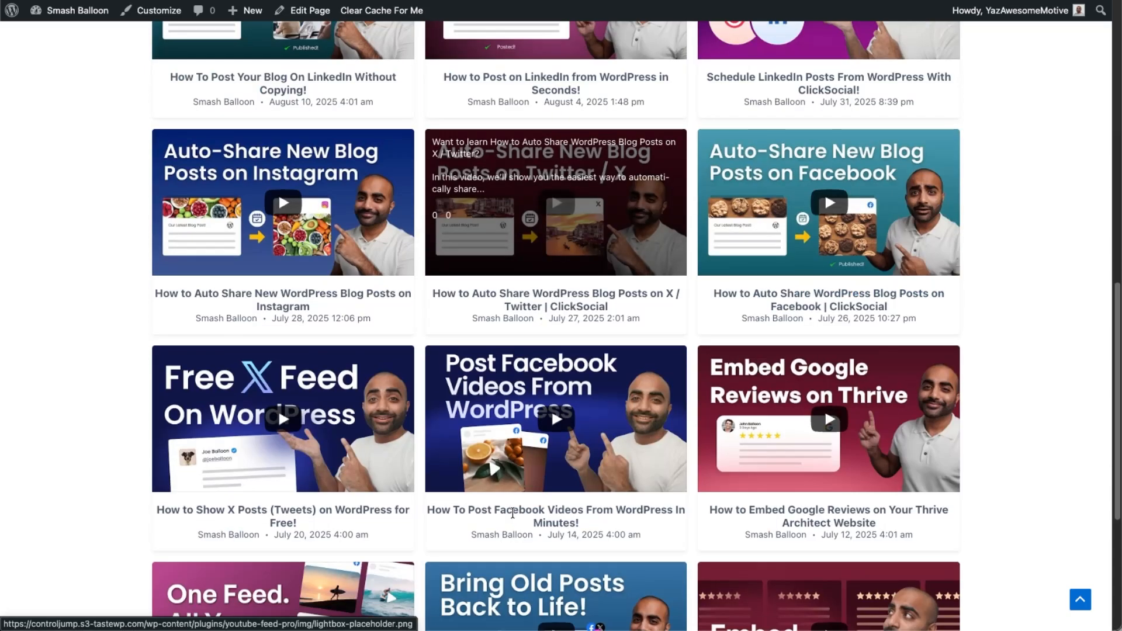
{"action": "scroll", "coordinate": [513, 512], "scroll_direction": "down", "scroll_amount": 4}
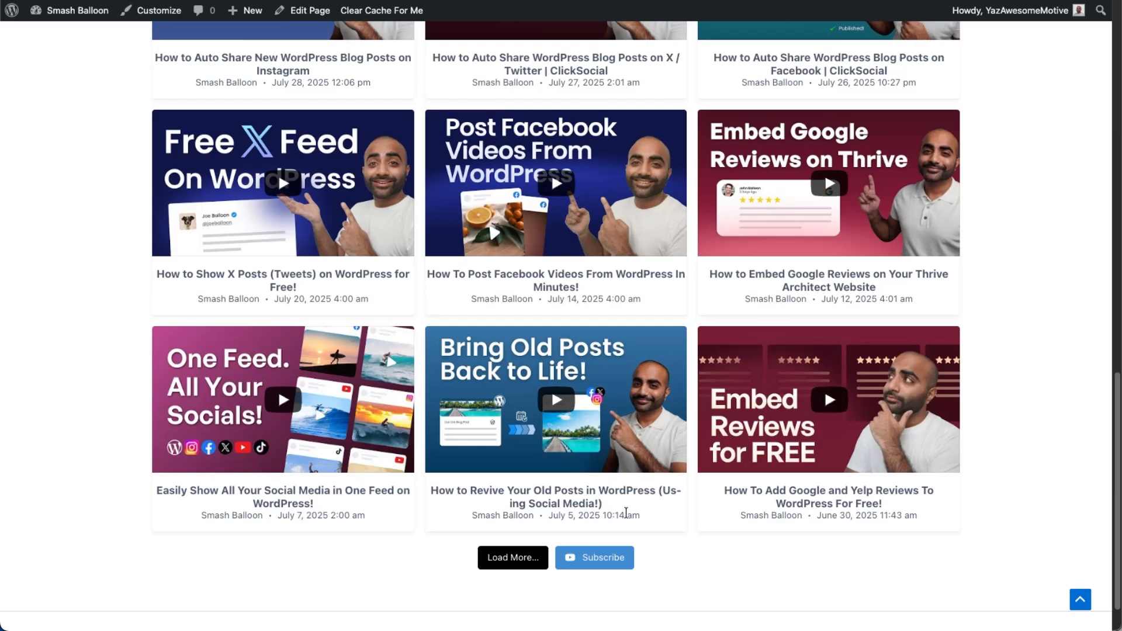
{"action": "scroll", "coordinate": [664, 512], "scroll_direction": "down", "scroll_amount": 1}
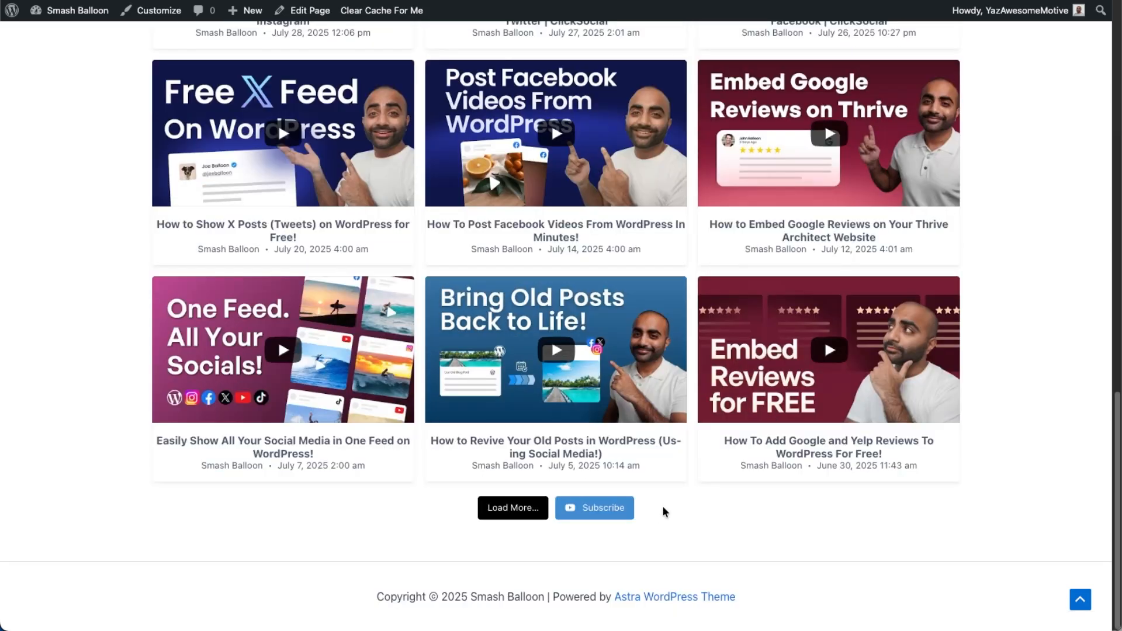
{"action": "scroll", "coordinate": [980, 399], "scroll_direction": "up", "scroll_amount": 17}
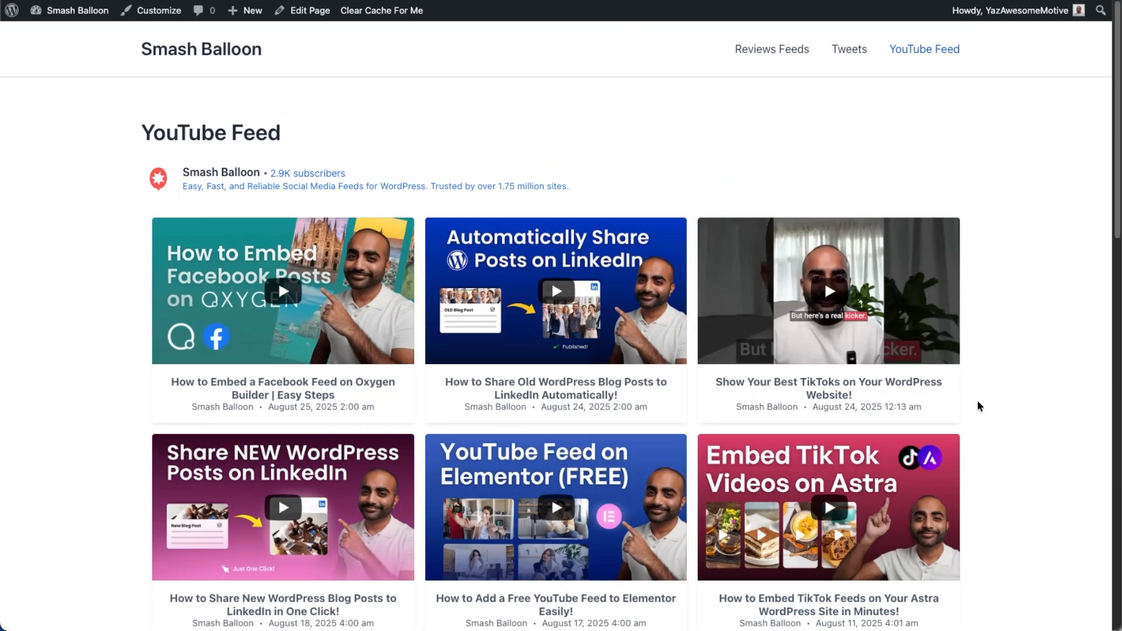